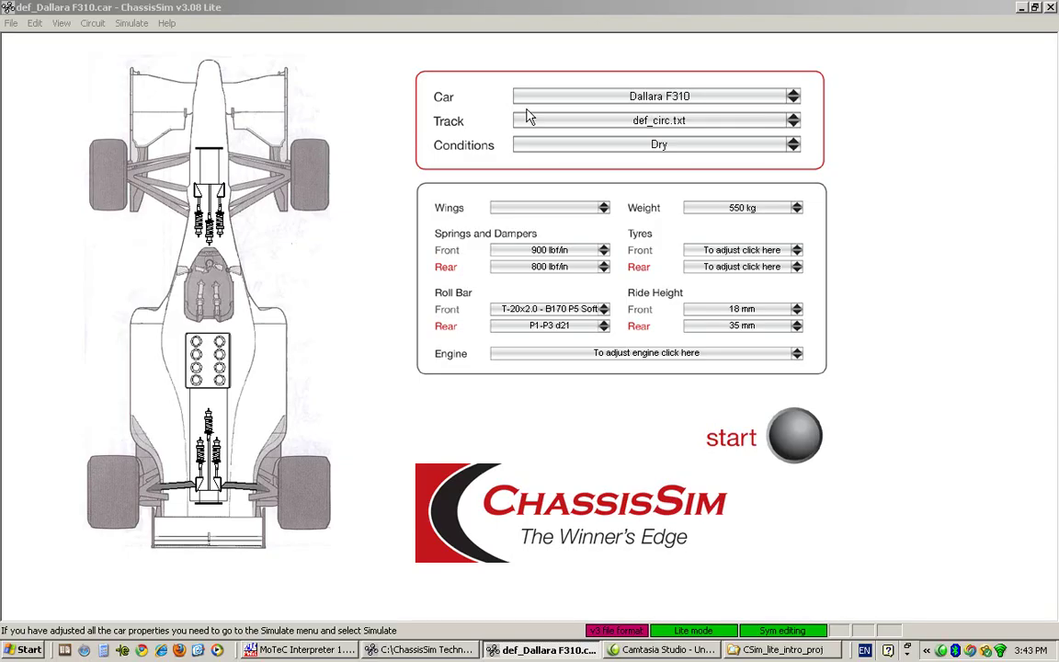
Step: Choose Dallara F310 from the car template list and confirm it
click(704, 103)
click(605, 307)
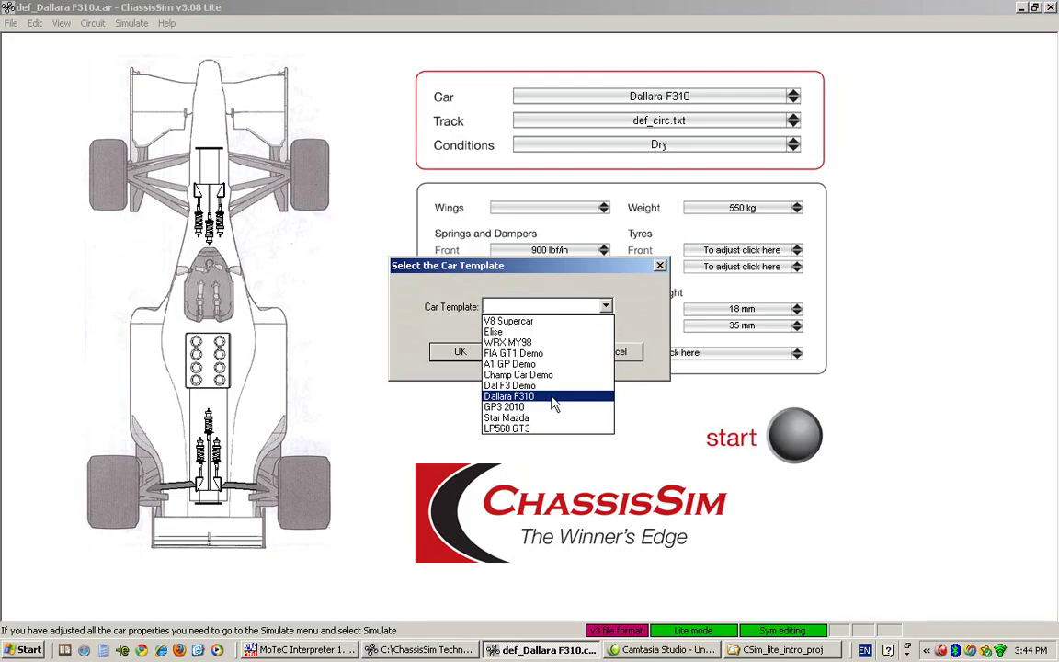
click(554, 396)
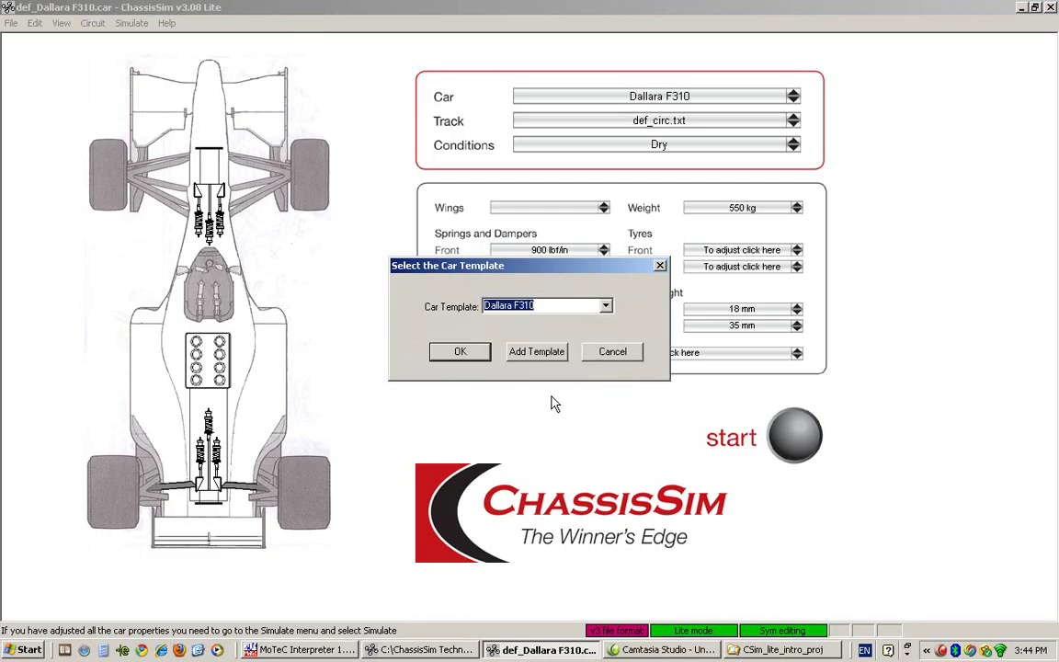
click(469, 357)
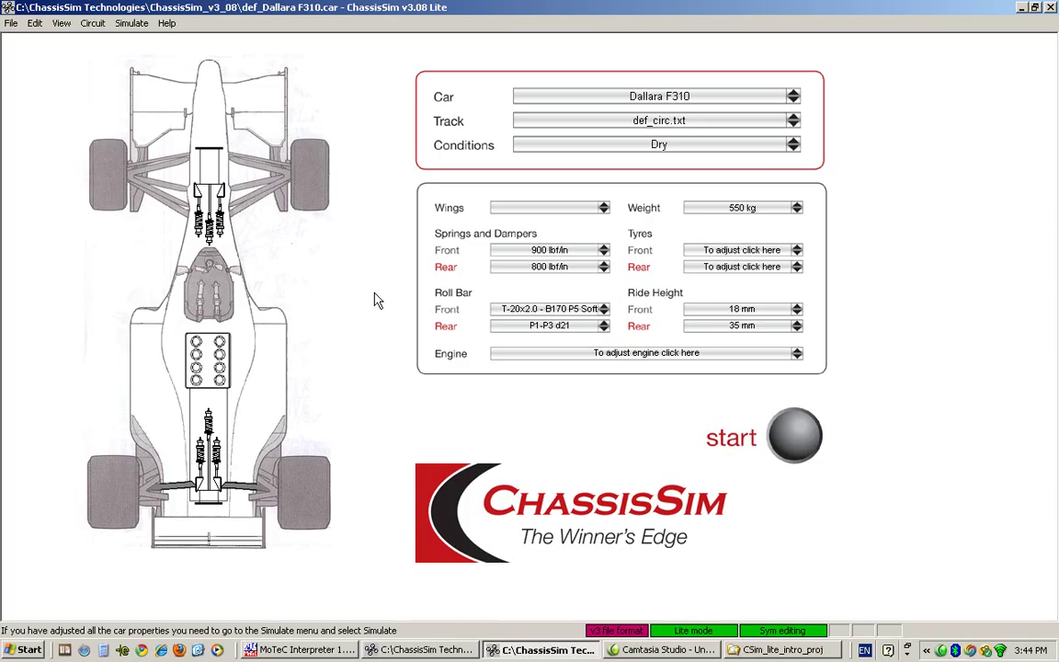
Step: Set total mass to 500 kg, wheelbase to 2.78 m and both track widths to 1.6 m
click(218, 284)
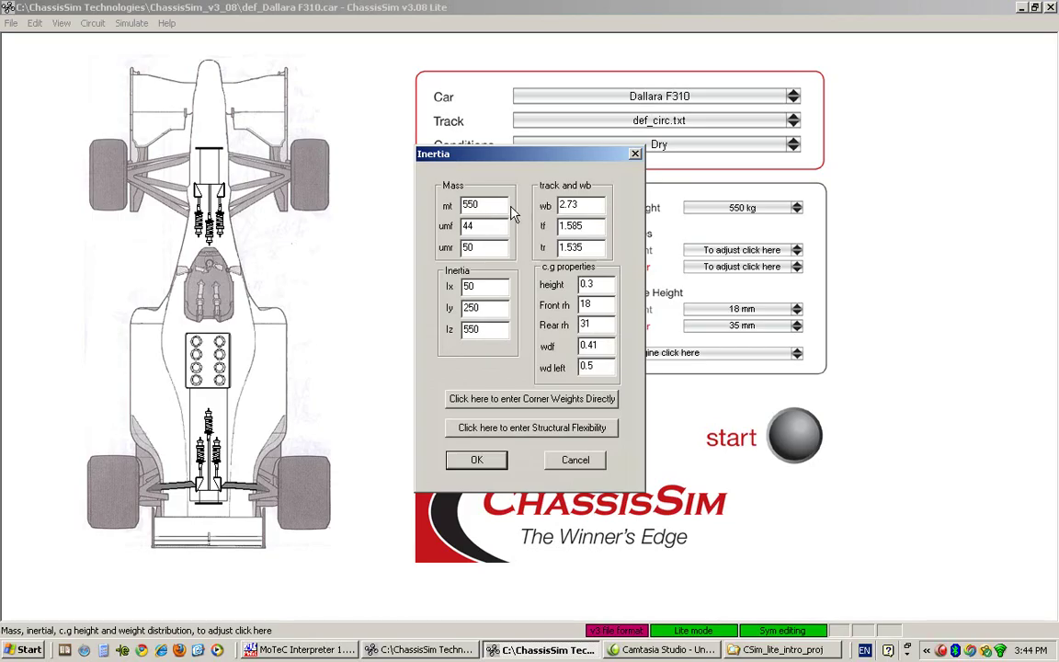
key(BackSpace)
key(BackSpace)
text(00)
click(593, 204)
key(BackSpace)
text(8)
key(Tab)
text(1.6)
key(Tab)
text(1.6)
Step: Enter inertias Ix 100, Iy 500, Iz 800 and front weight distribution 0.44, then confirm
key(Tab)
text(100)
key(Tab)
text(500)
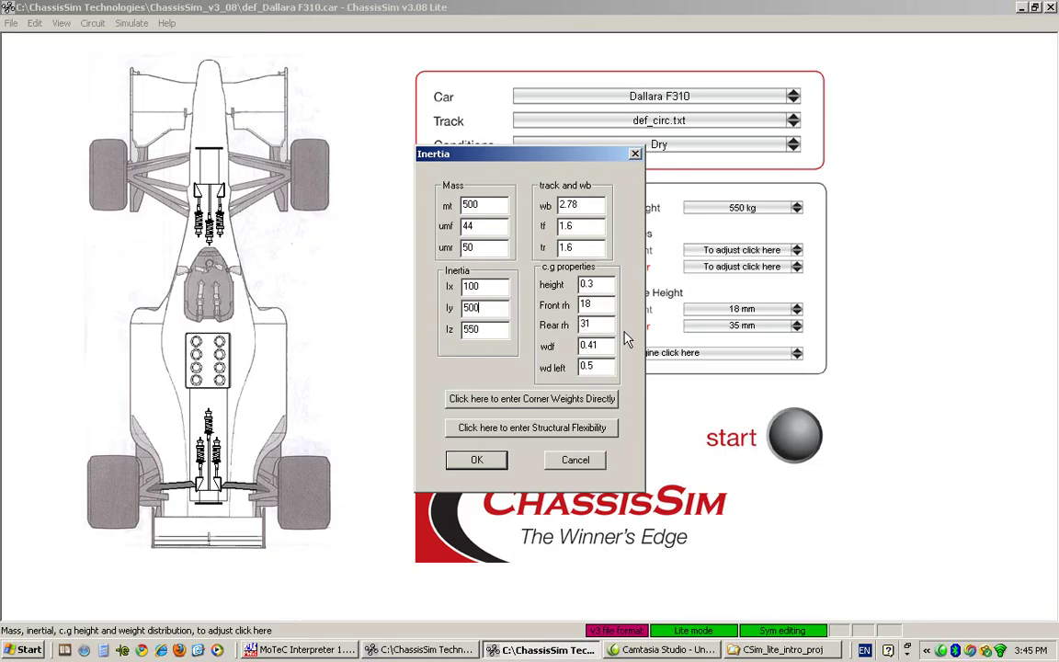
key(Tab)
text(800)
click(605, 346)
key(BackSpace)
text(4)
click(475, 458)
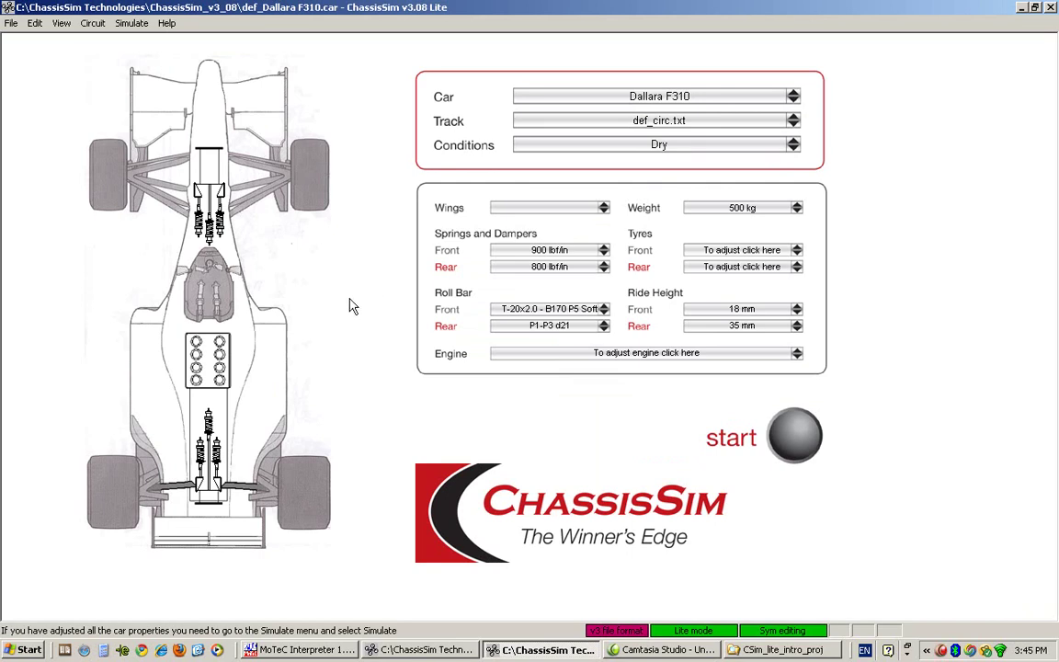
Step: Change the front spring rate from 900 to 1000 lbf/in
click(519, 248)
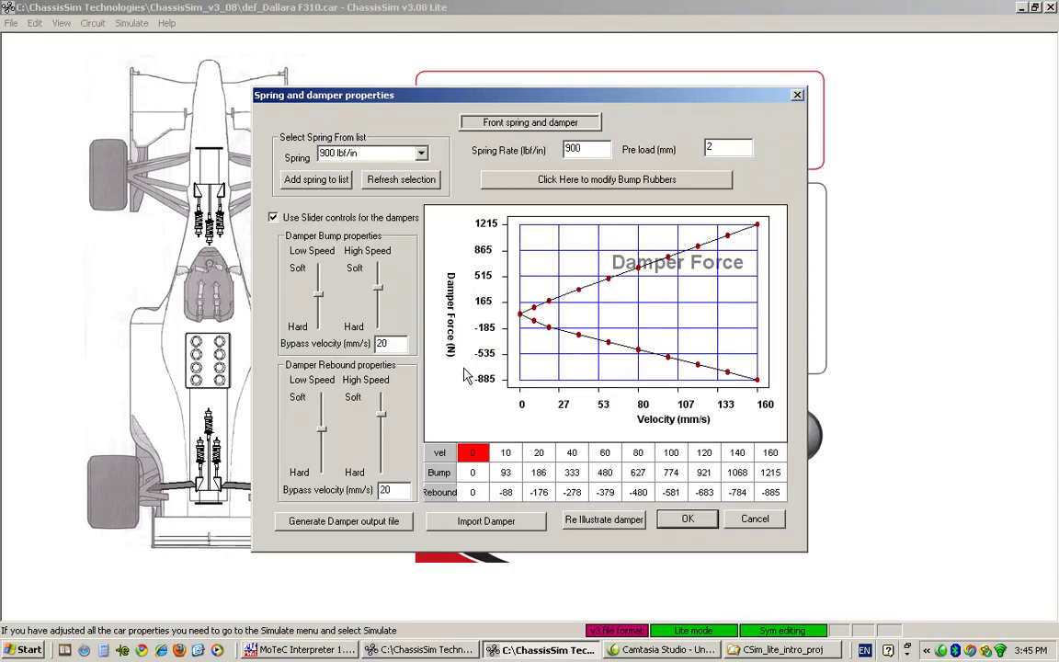
click(593, 149)
double_click(593, 150)
text(1000)
click(687, 521)
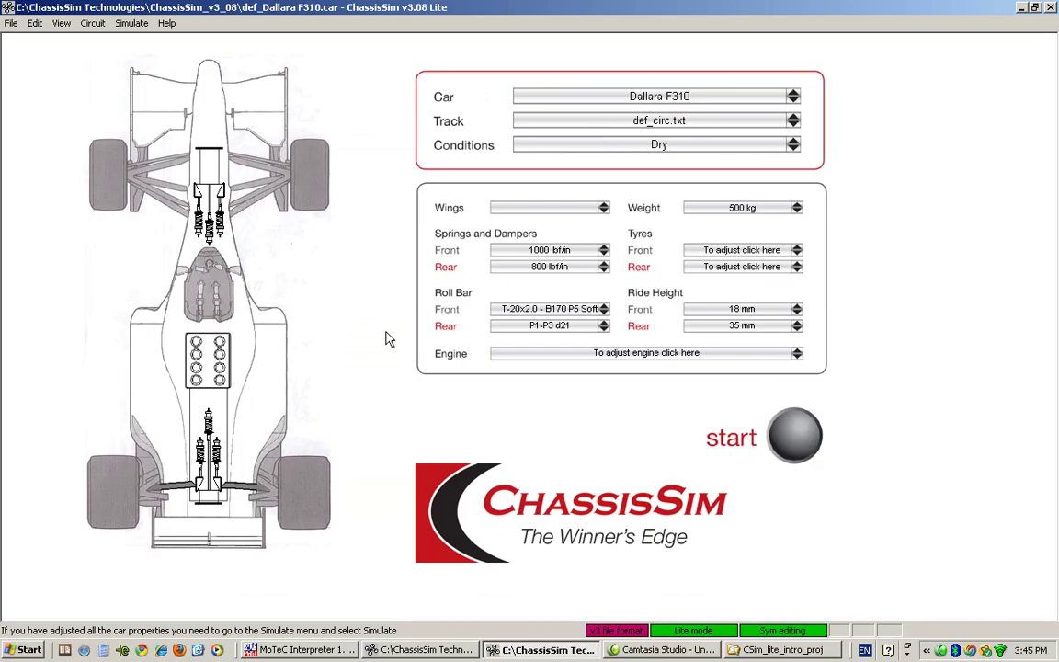
Step: Enter a front roll bar rate of 3000 directly, giving 525.4 N/mm
click(508, 310)
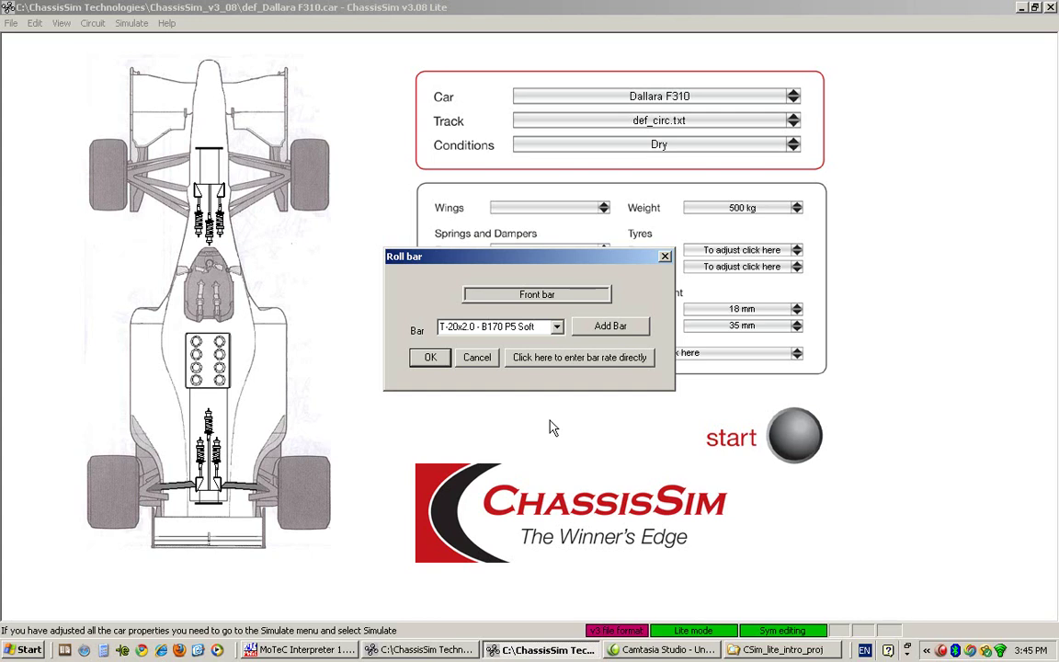
click(593, 360)
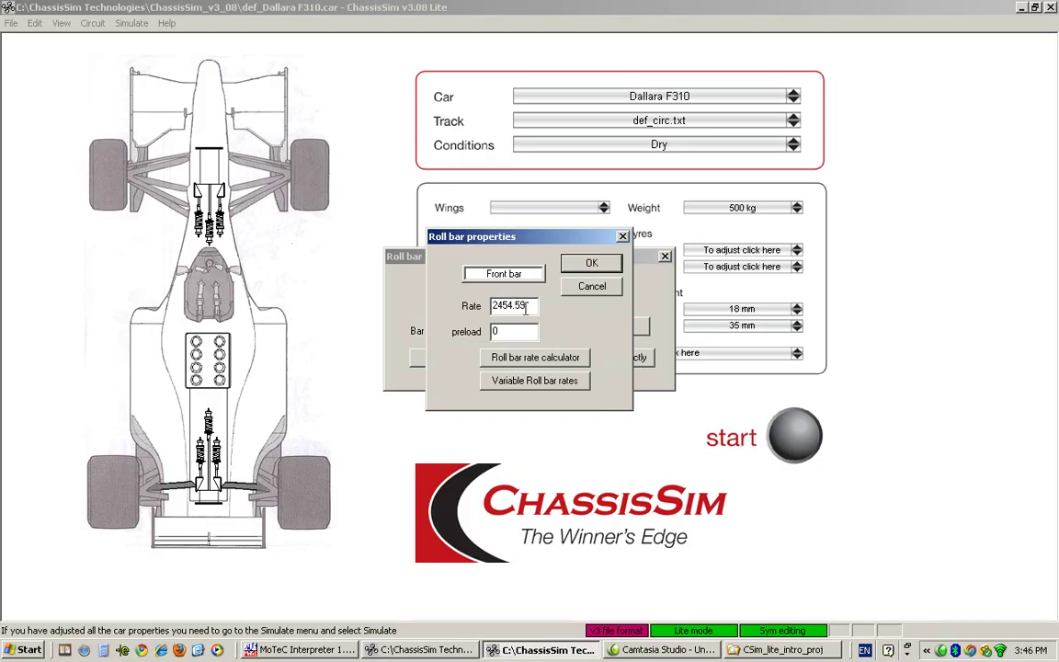
drag(531, 307, 479, 306)
text(3000)
click(588, 264)
click(432, 358)
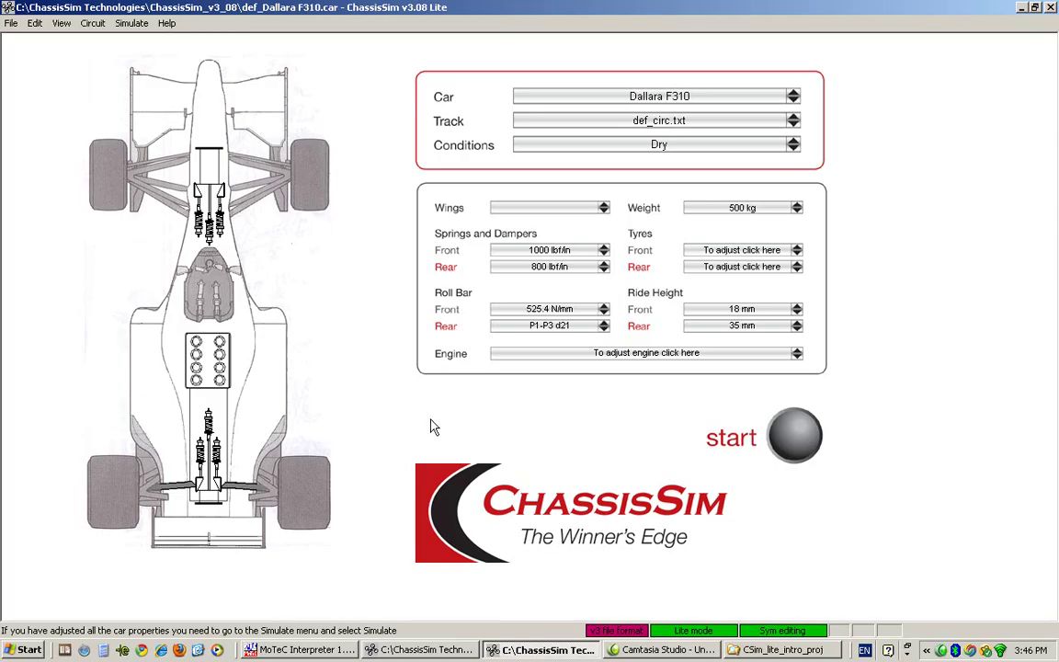
Step: Enter a rear roll bar rate of 1000 directly, giving 175.1 N/mm
click(534, 327)
click(589, 358)
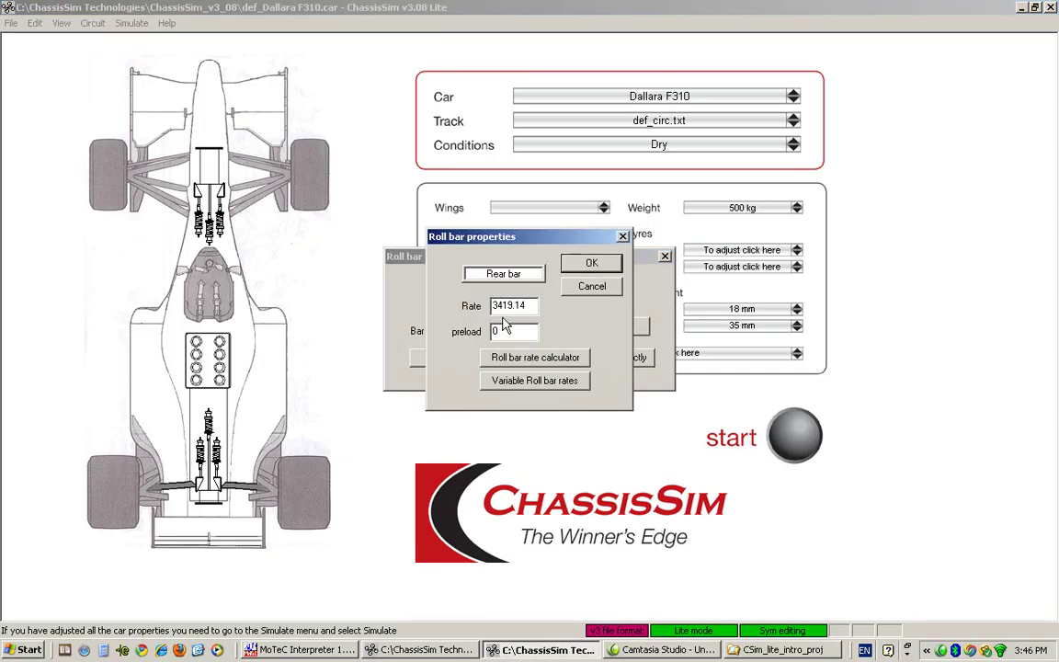
double_click(535, 308)
text(1000)
click(593, 264)
click(430, 357)
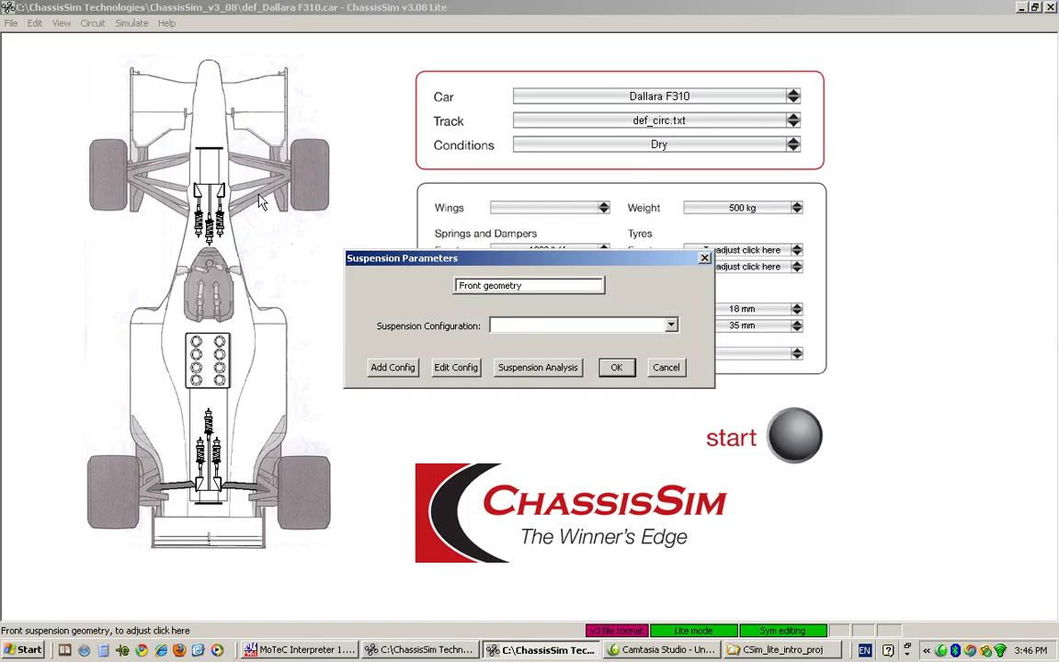
Step: Edit the front suspension geometry so Point 1 z and Point 2 z are both 0.185
click(467, 369)
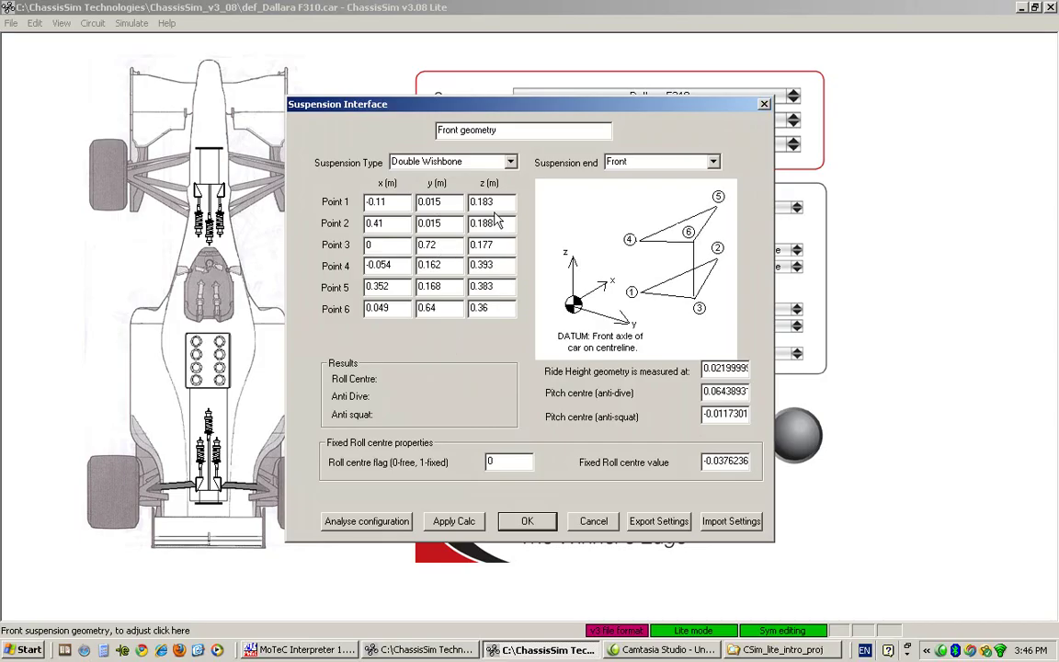
click(386, 224)
click(366, 222)
click(502, 204)
key(BackSpace)
text(5)
click(507, 226)
key(BackSpace)
text(5)
Step: Analyse the configuration, apply the recalculated roll and pitch centres, and close the dialogs
click(371, 521)
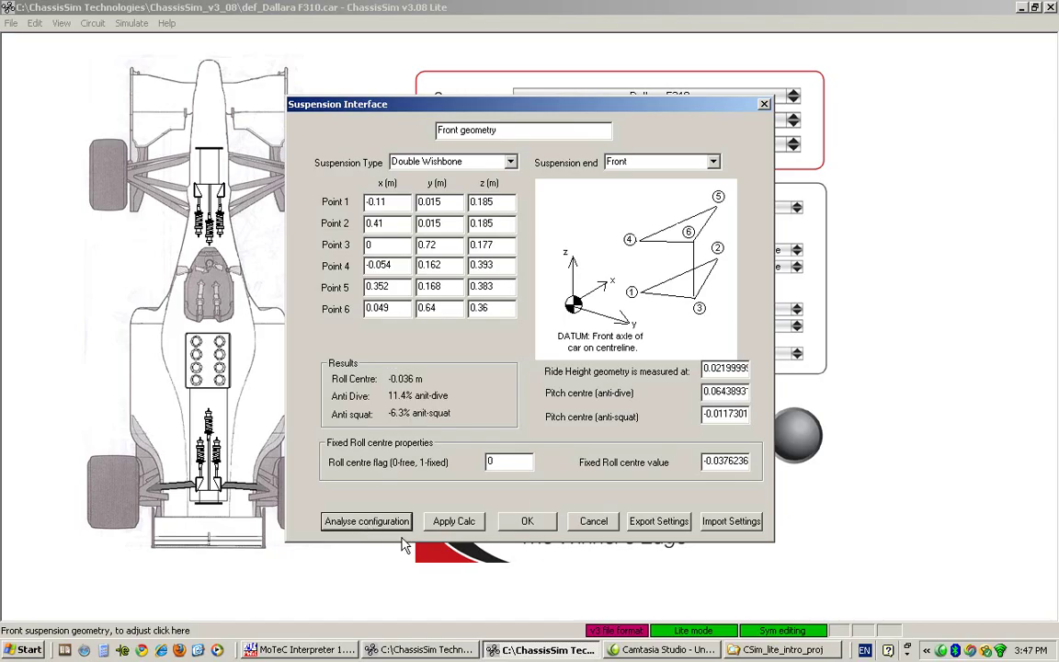
click(449, 523)
click(509, 528)
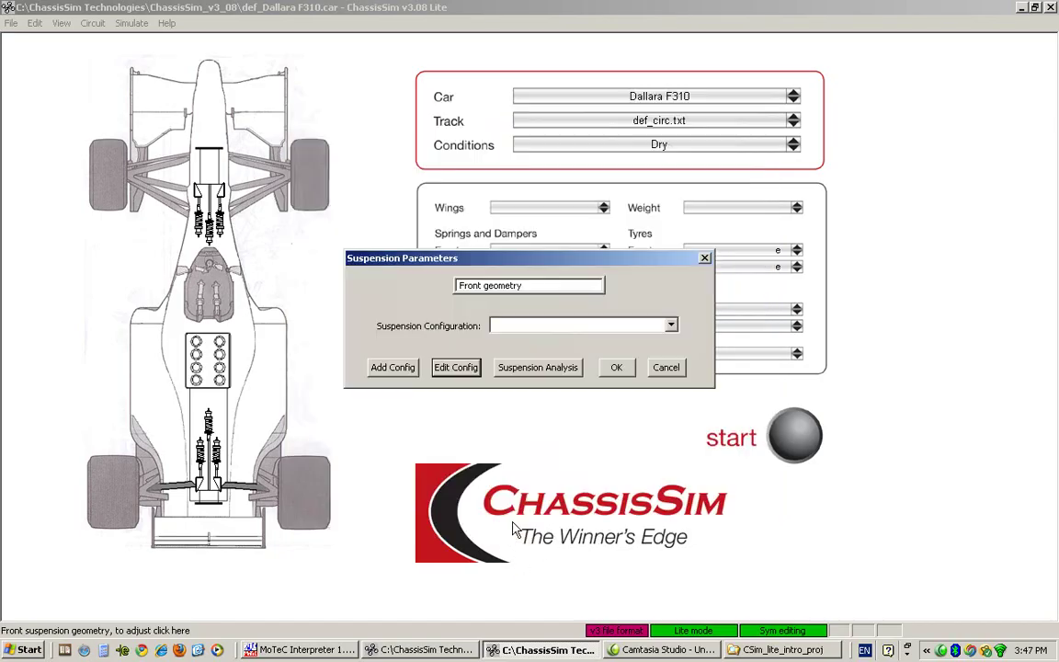
click(612, 366)
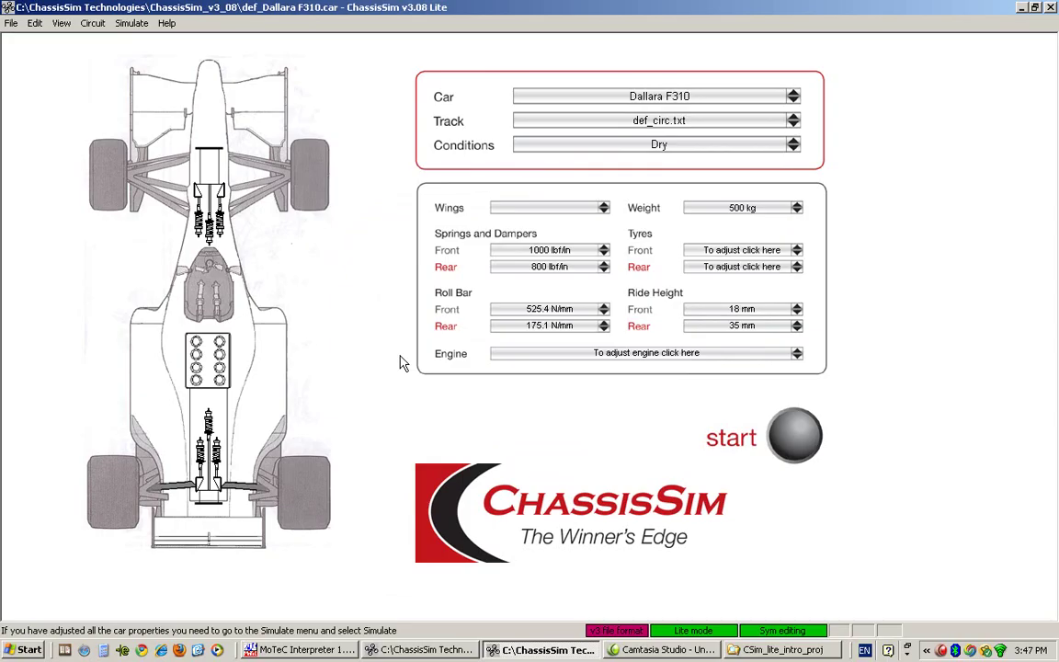
click(313, 175)
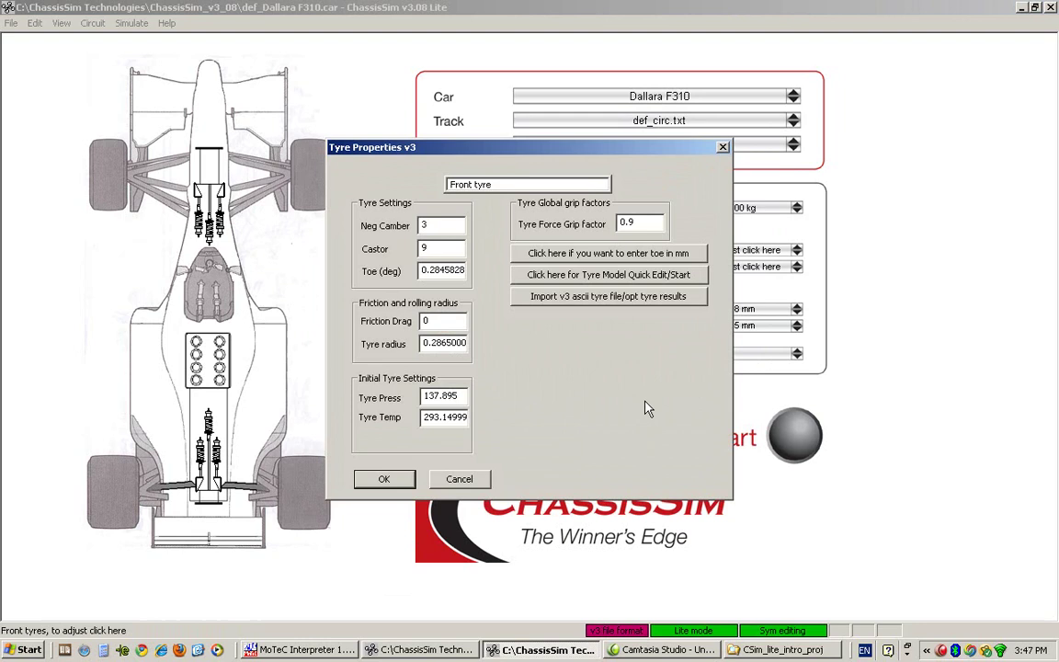
click(644, 222)
drag(644, 223, 592, 228)
text(1.1)
click(648, 296)
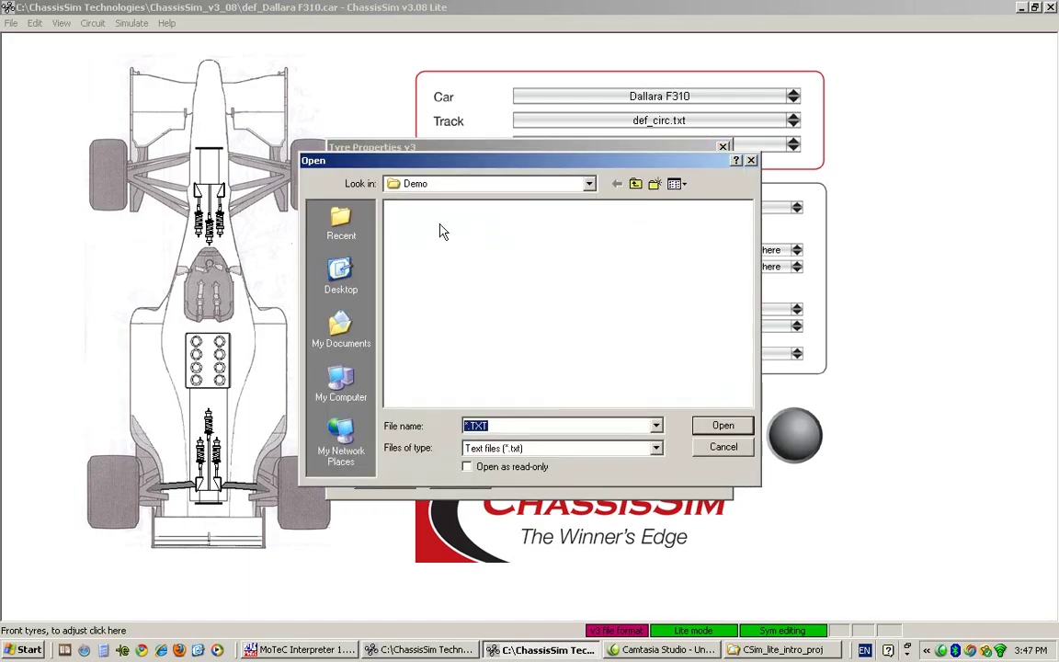
click(706, 454)
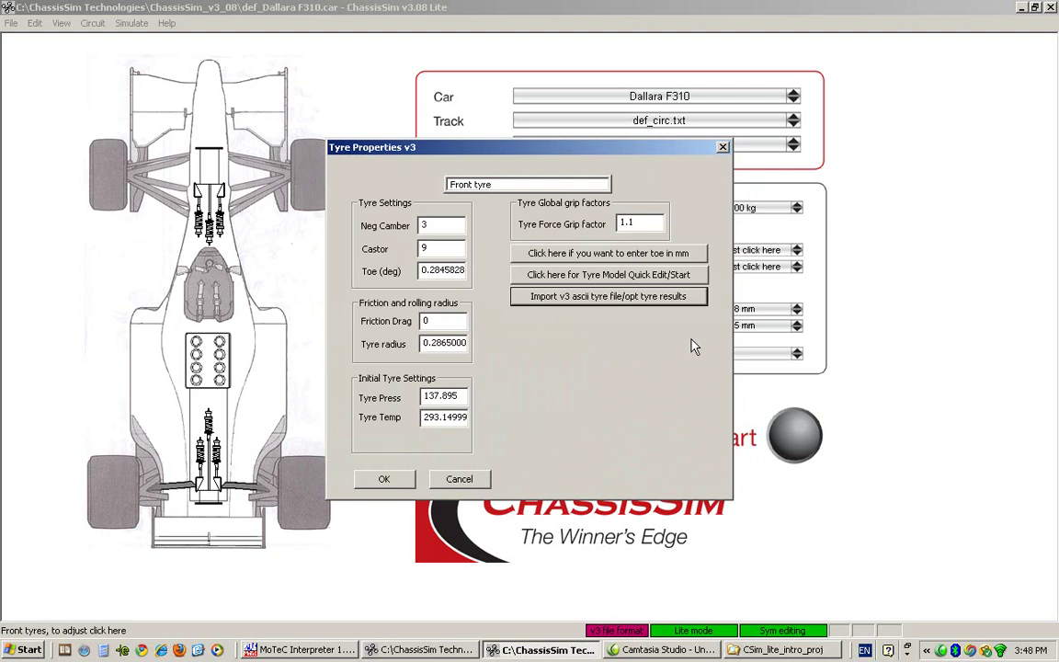
click(461, 480)
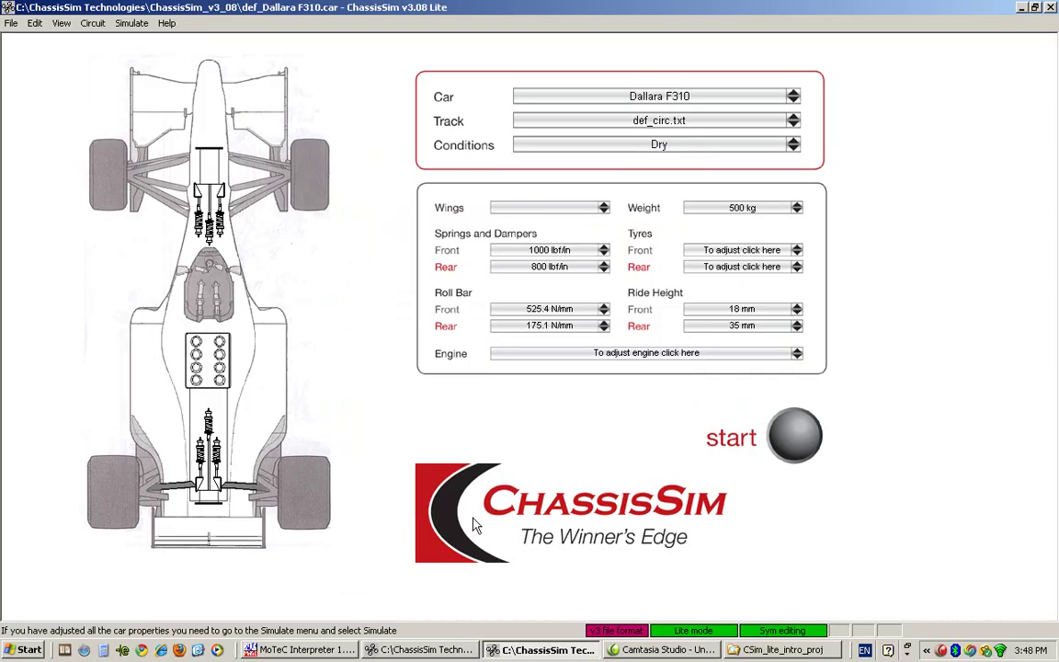
Step: Enter downforce 1000 and drag 220 directly in the wing aero calculator
click(245, 542)
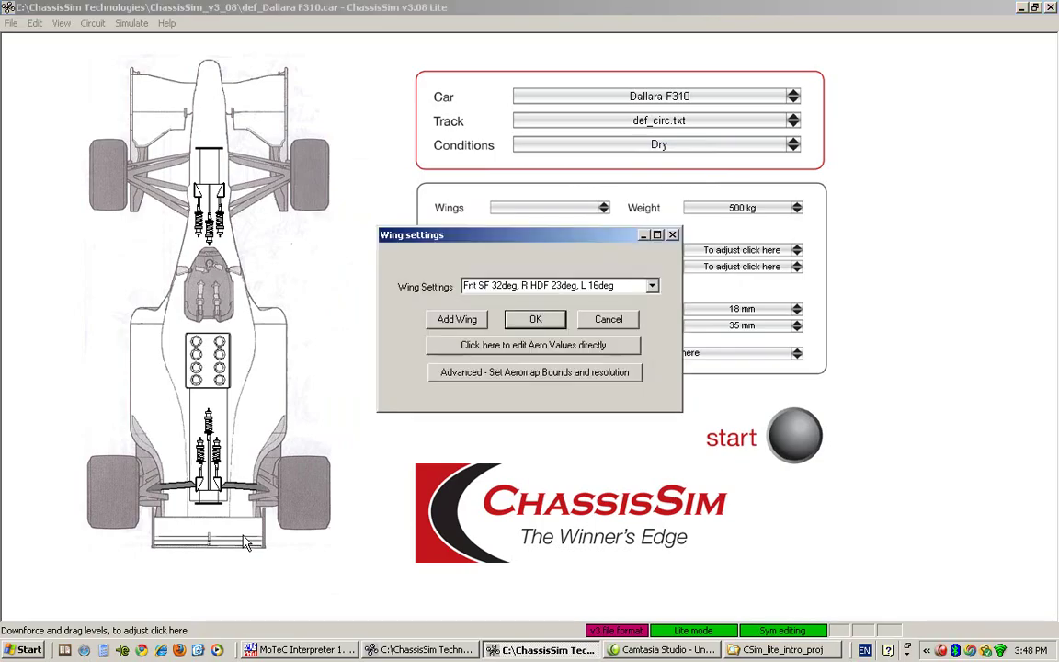
click(589, 354)
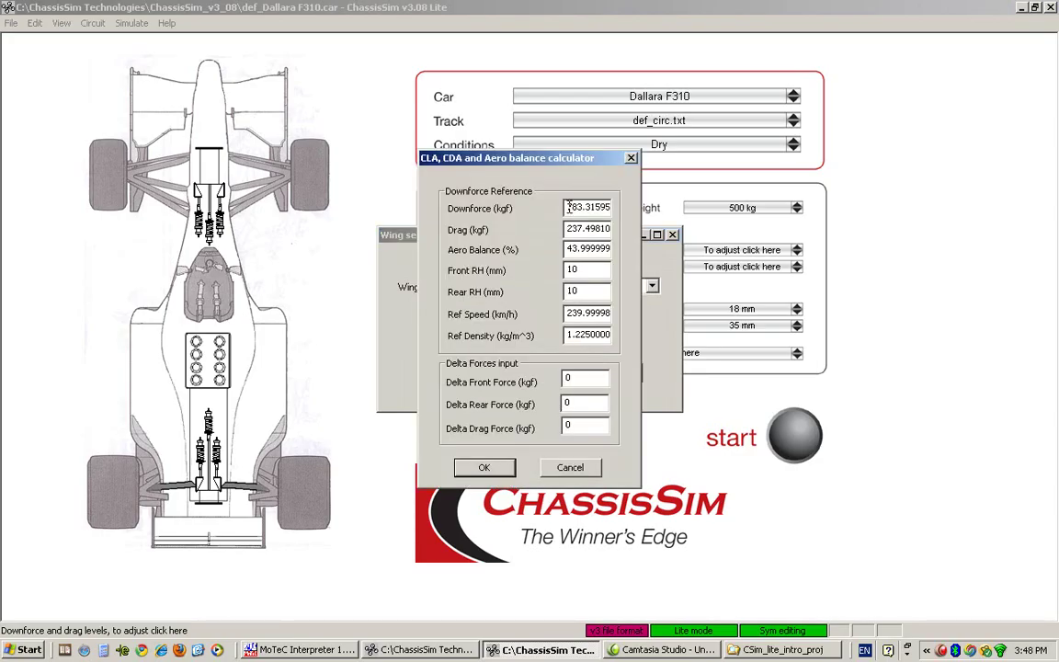
drag(571, 209, 621, 208)
text(1000)
click(568, 229)
drag(568, 229, 645, 223)
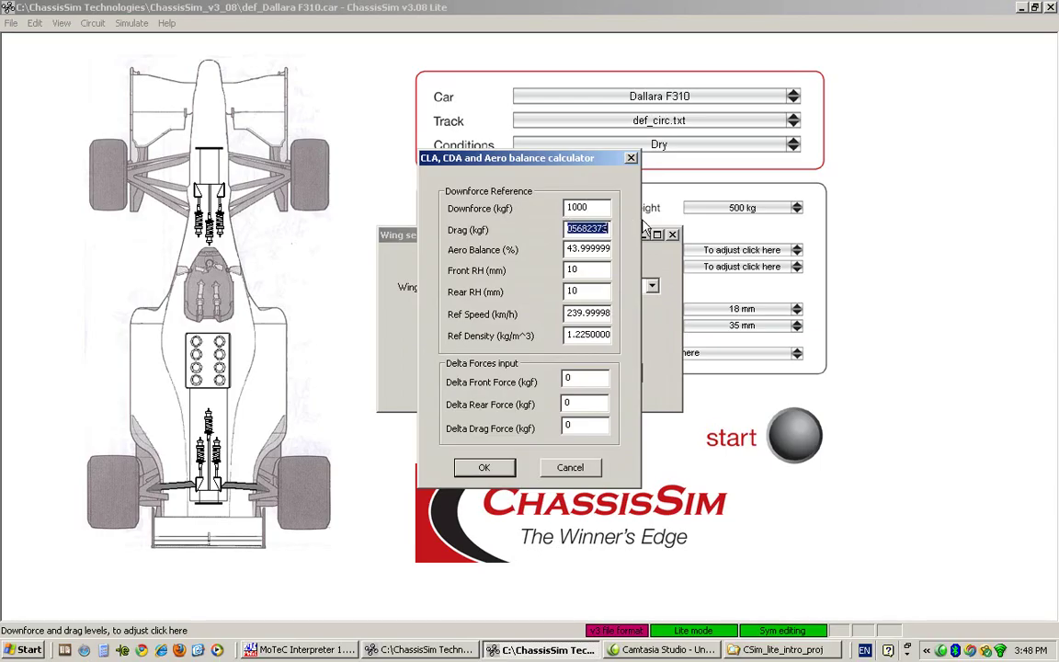
key(BackSpace)
text(220)
Step: Set aero balance 40% with delta forces 10 front, 20 rear, 10 drag, and accept the wing settings
double_click(570, 248)
key(BackSpace)
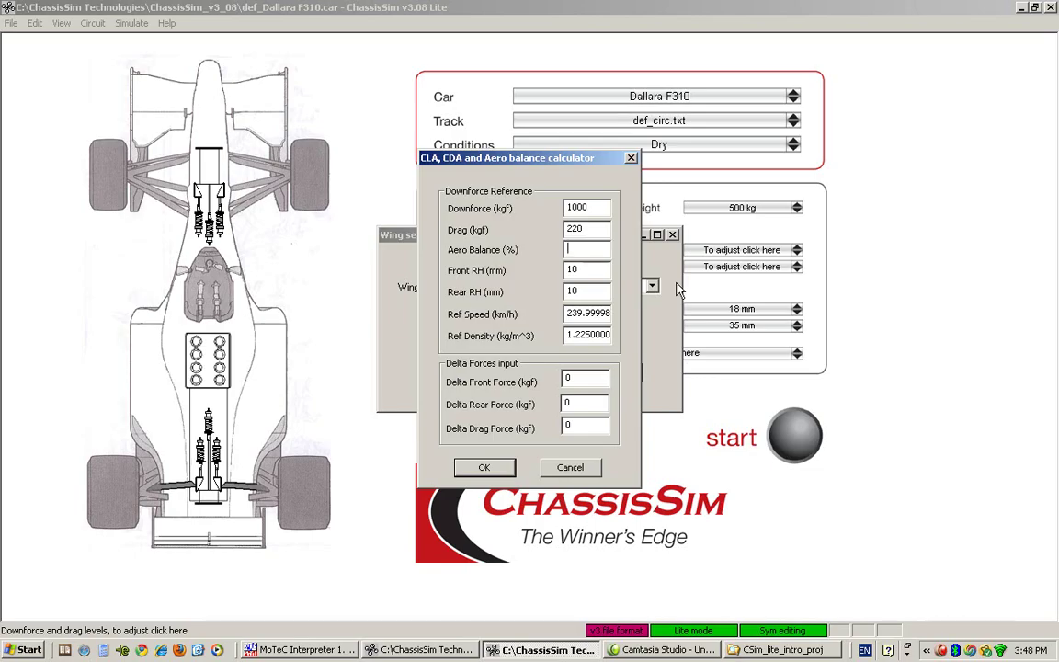
text(40)
key(BackSpace)
text(10)
key(Tab)
text(20)
key(Tab)
text(10)
click(507, 469)
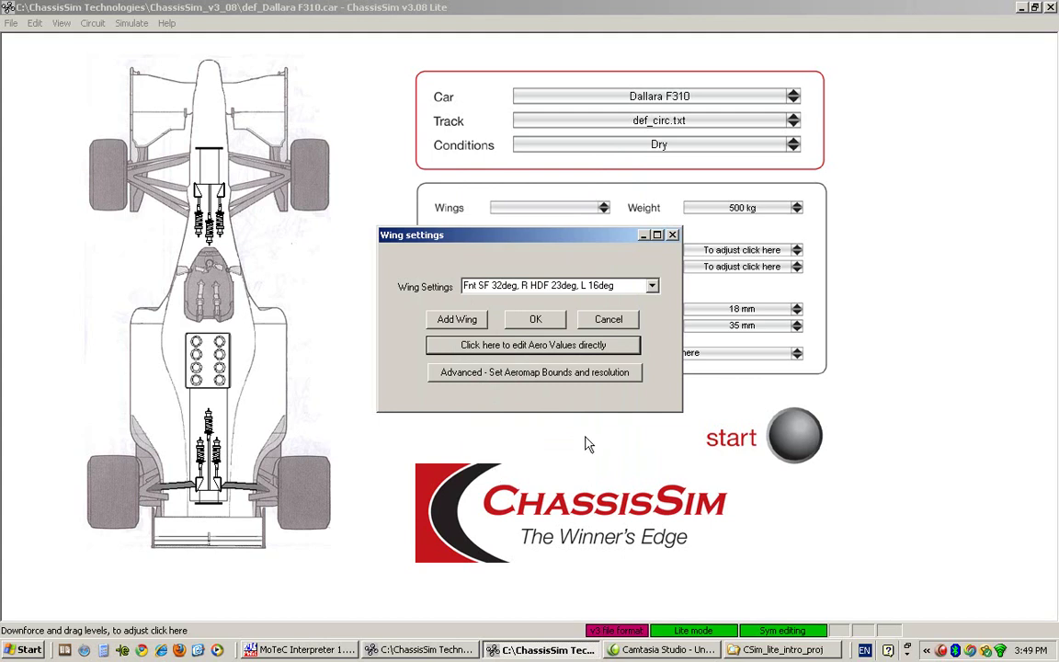
click(537, 321)
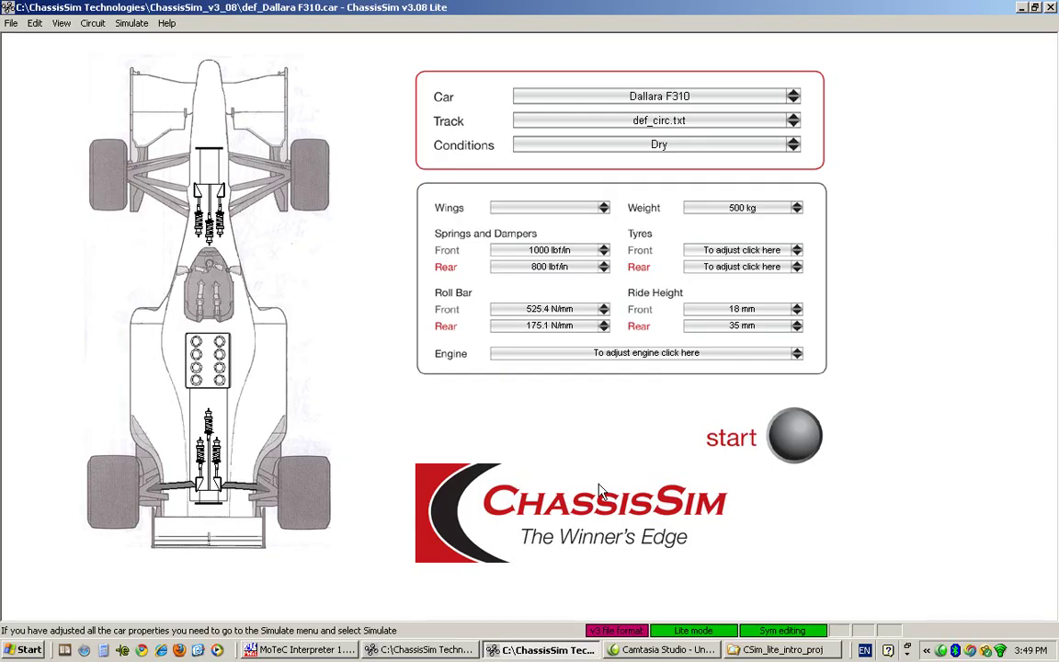
Step: Start Save As and browse up to the Models folder under ChassisSim Technologies
click(34, 23)
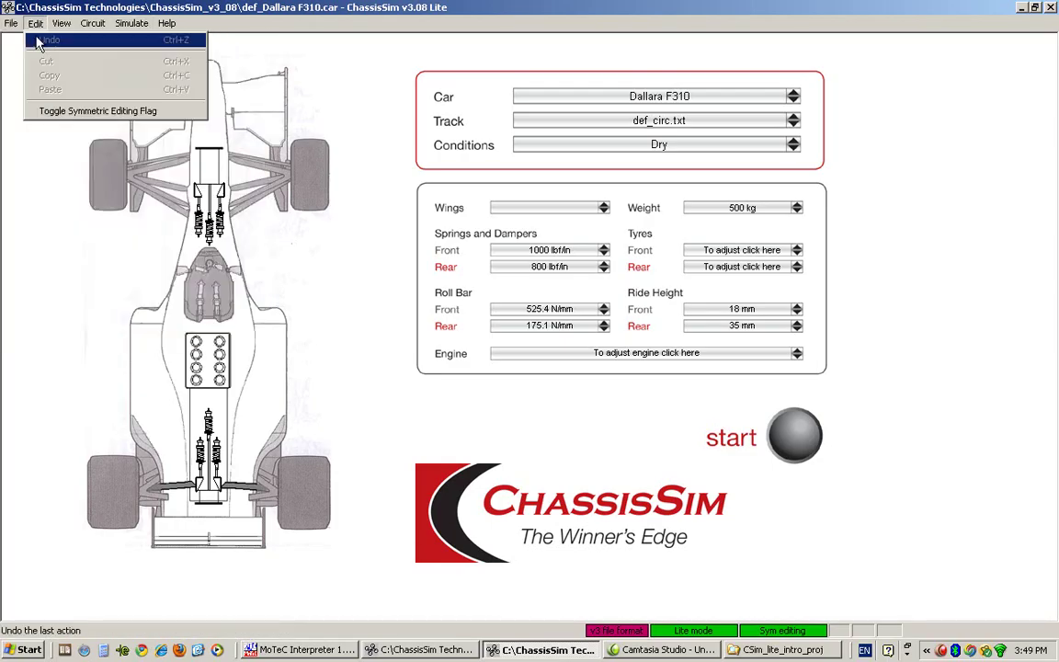
mouse_move(11, 23)
click(35, 82)
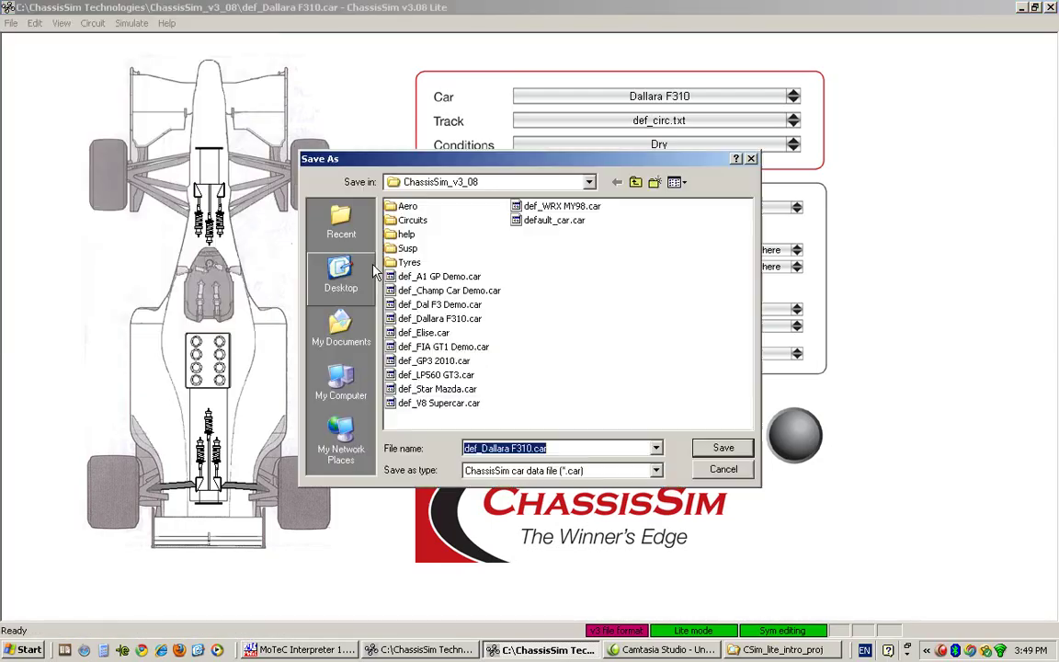
click(636, 182)
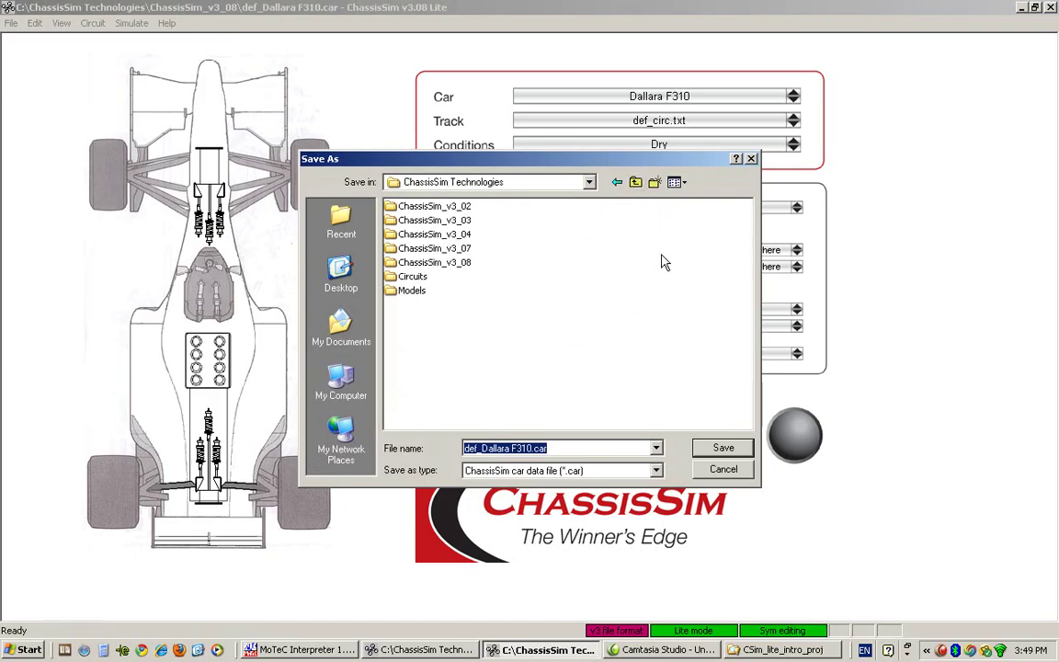
double_click(410, 292)
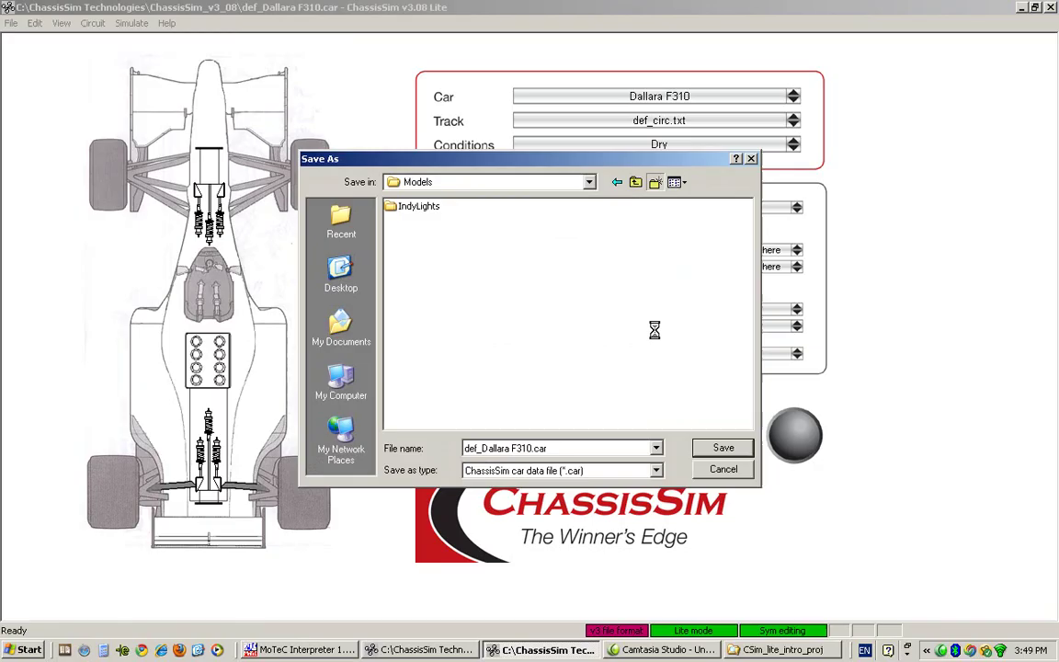
Step: Create a new folder named 'F3 Hill Climb Car' inside Models
key(BackSpace)
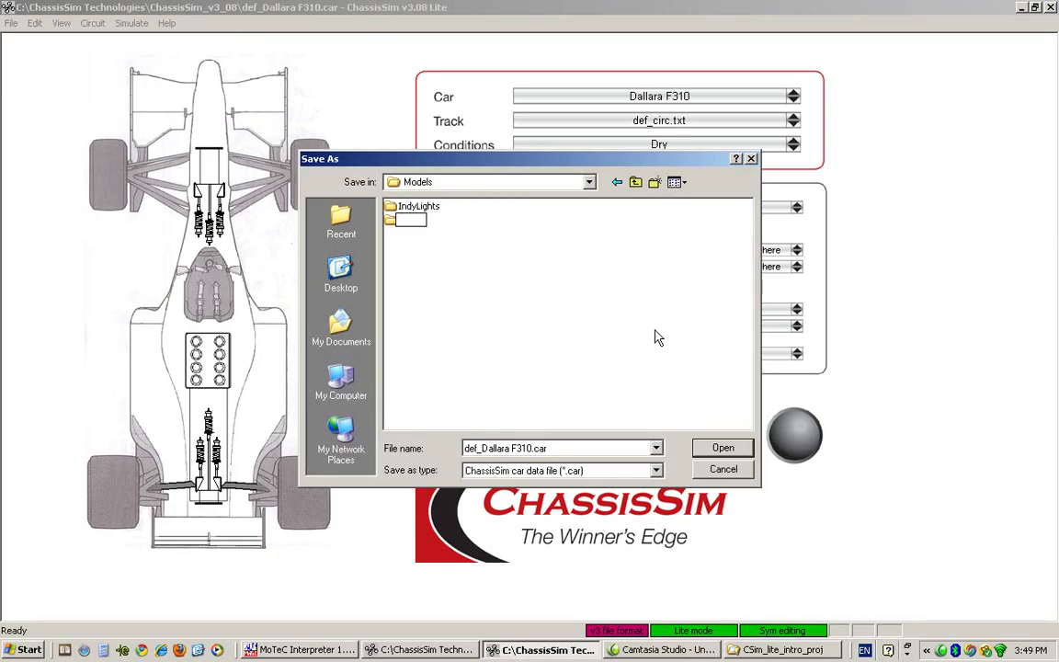
key(Caps_Lock)
text(F3)
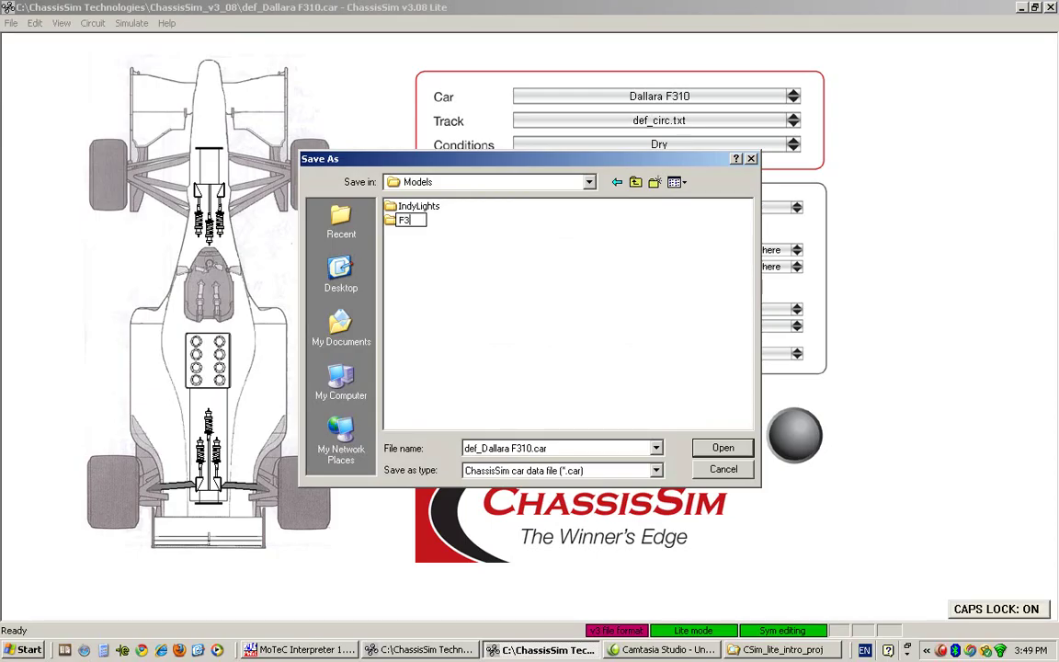
key(Caps_Lock)
text(Hill)
key(Caps_Lock)
text(C)
key(Caps_Lock)
text(limb Car)
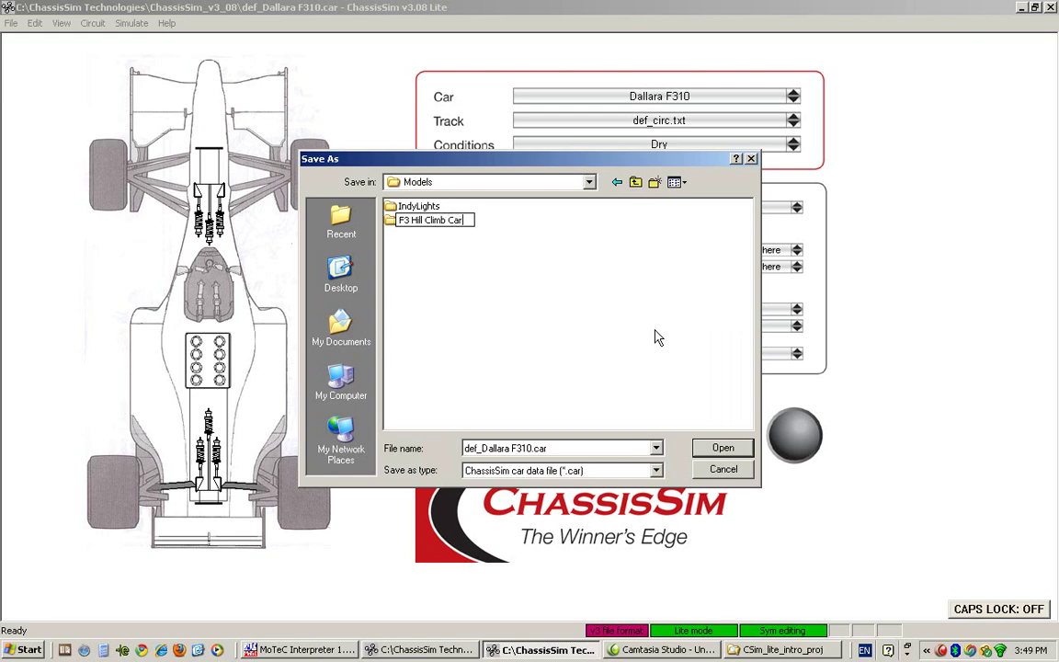
key(Return)
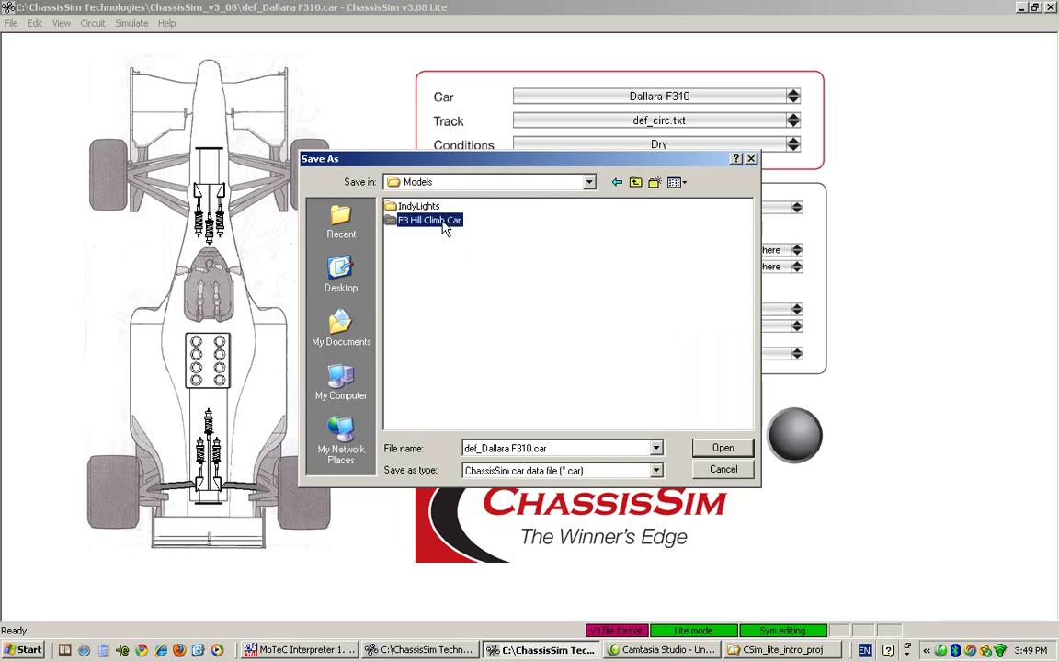
Step: Save the car in that folder as F3_hill_climb_bline_19_02_11.car
double_click(430, 220)
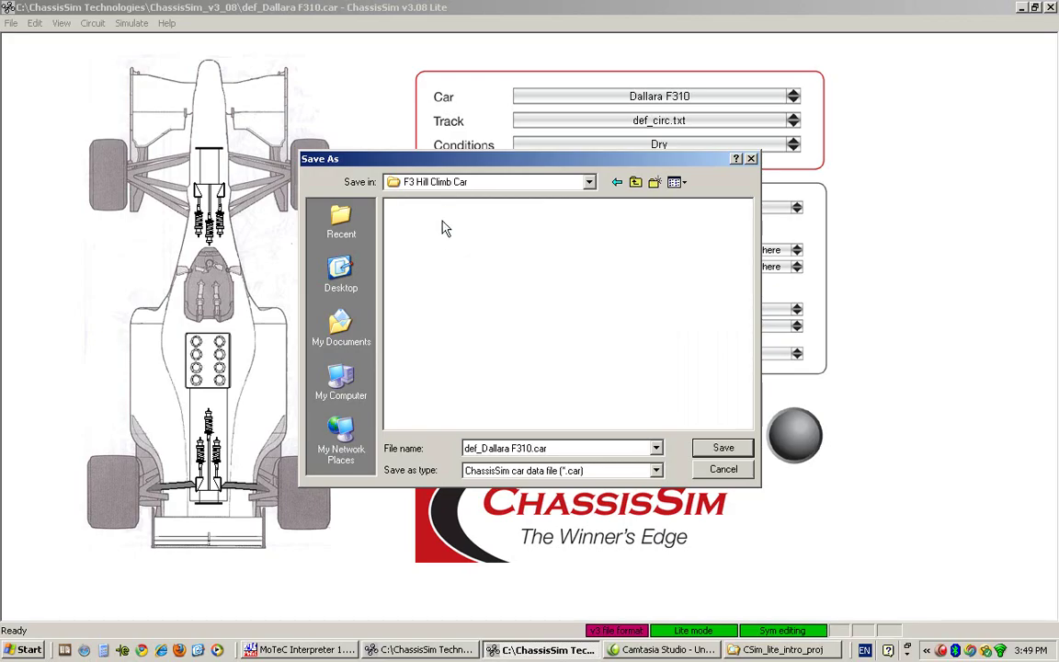
double_click(532, 447)
click(546, 448)
drag(547, 448, 450, 448)
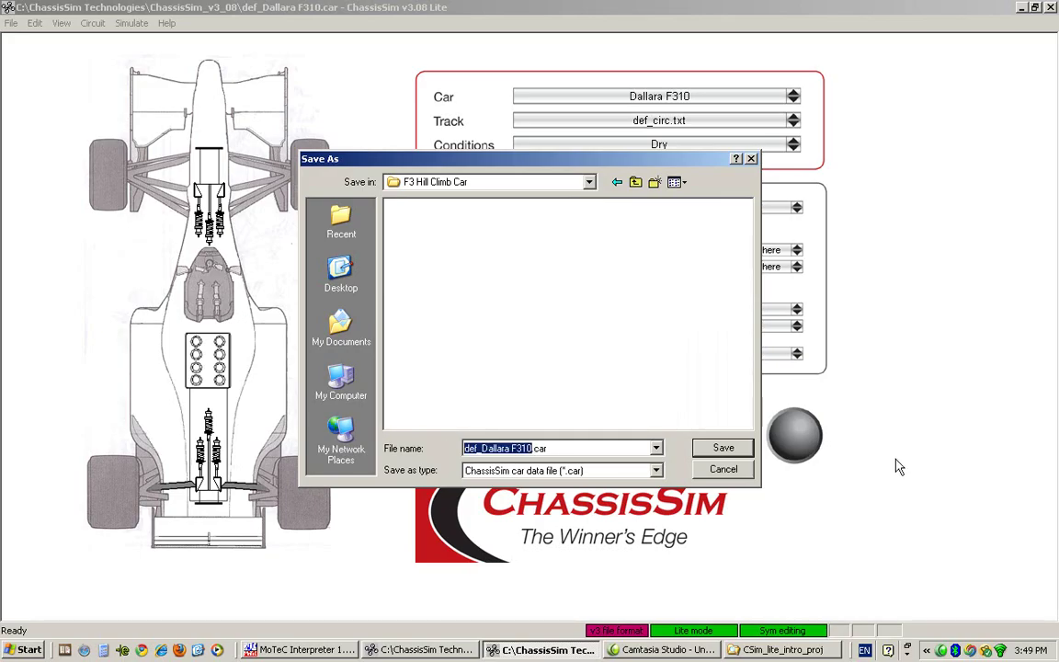
key(BackSpace)
key(Caps_Lock)
text(F3_)
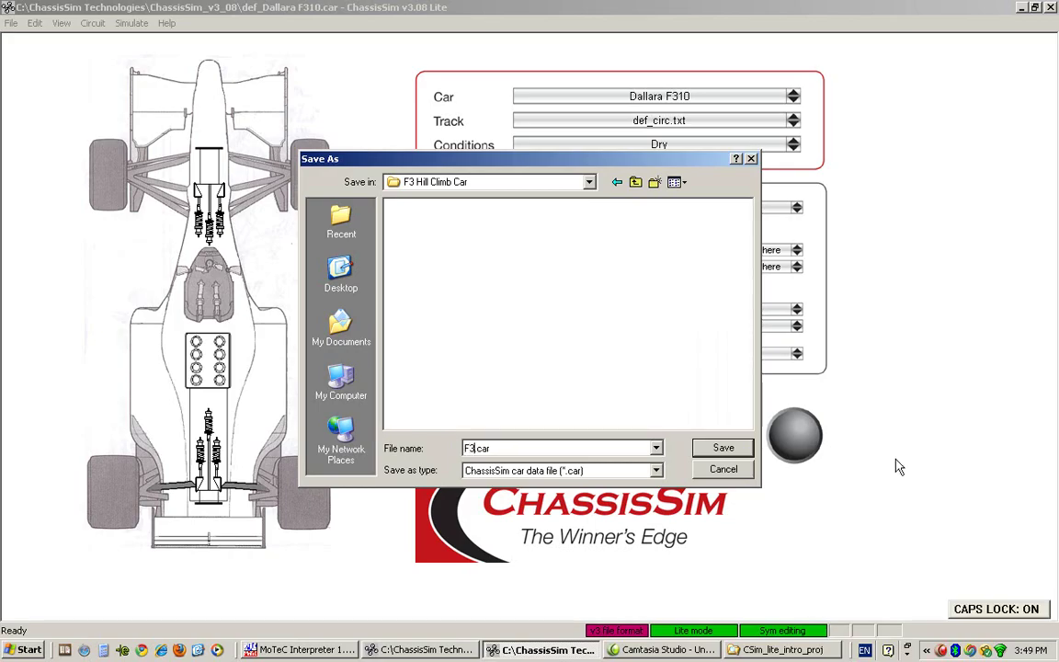
key(Caps_Lock)
text(hill_clim)
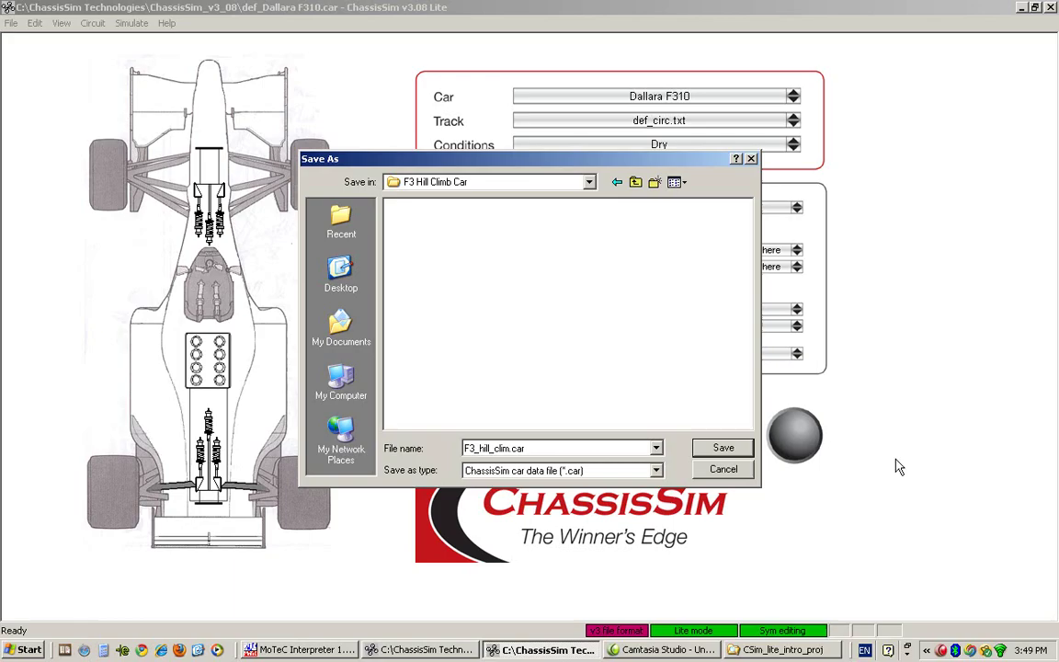
text(b_bline_19_02_11)
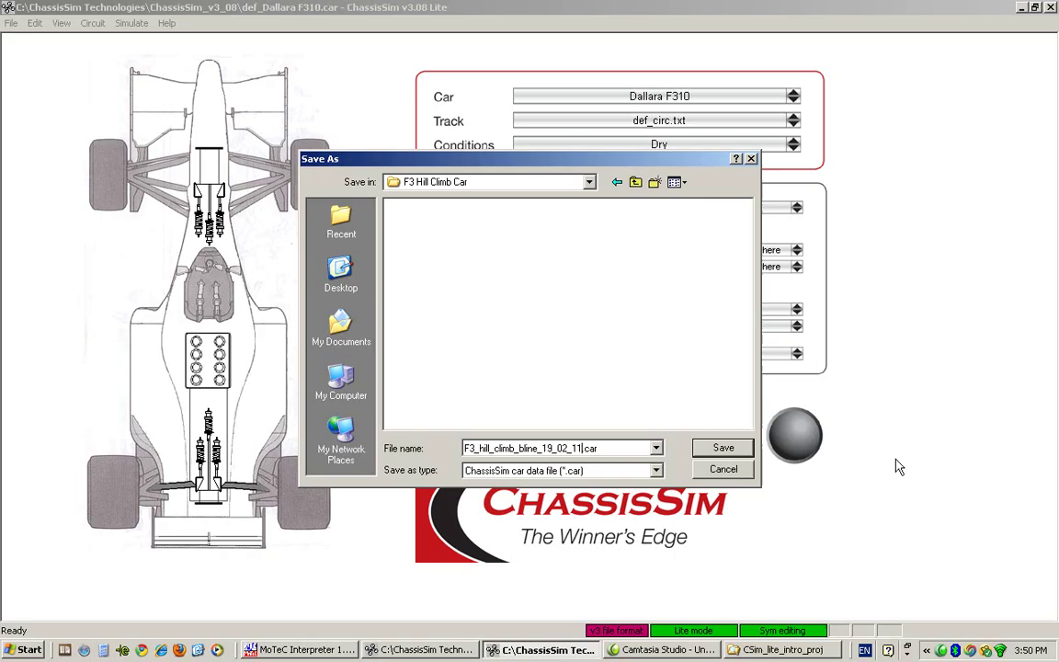
key(Return)
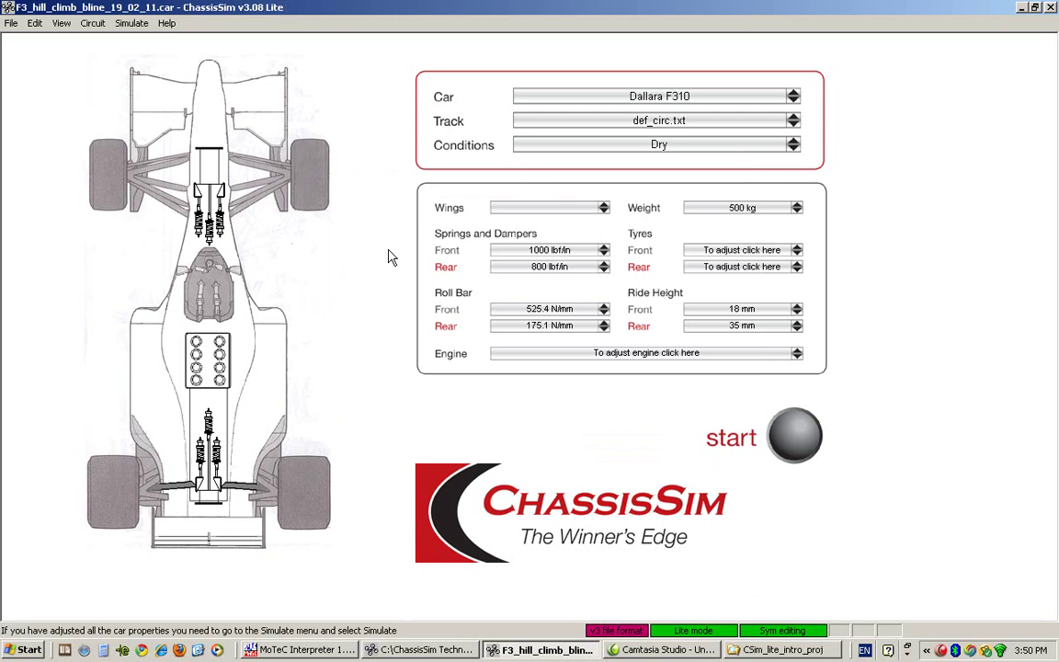
Step: Check the front motion ratios, then resave F3_hill_climb_bline_19_02_11.car
click(202, 183)
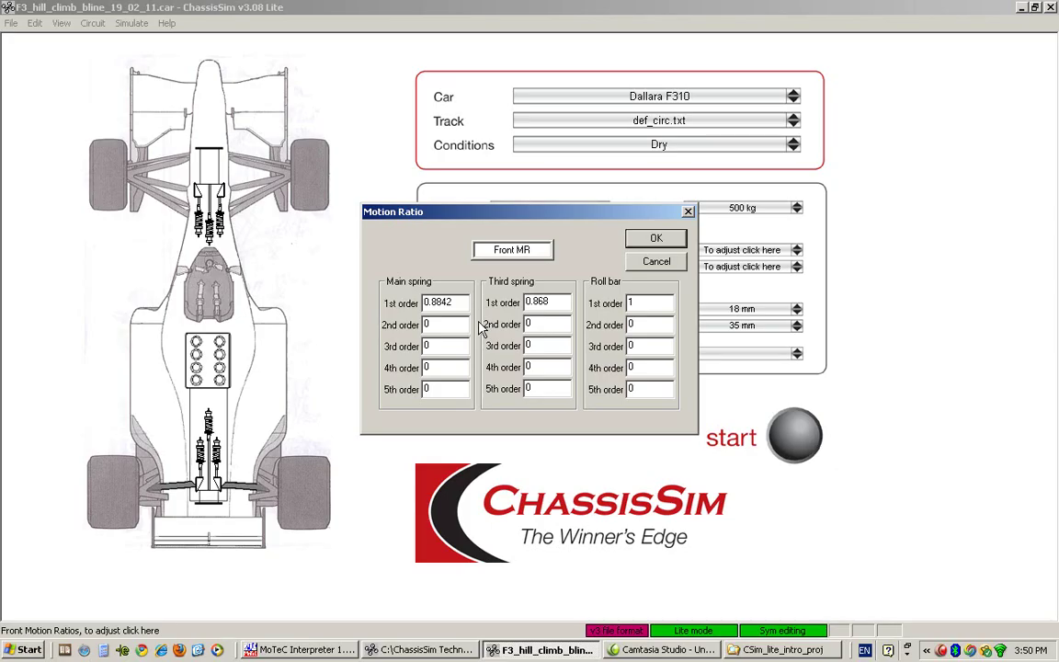
click(656, 238)
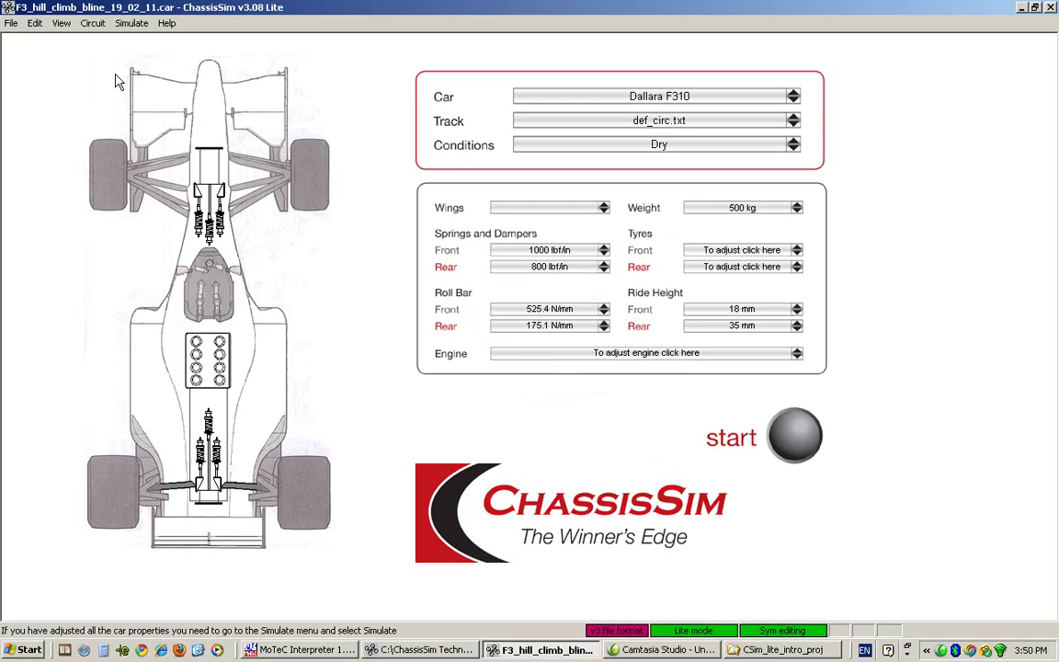
click(11, 23)
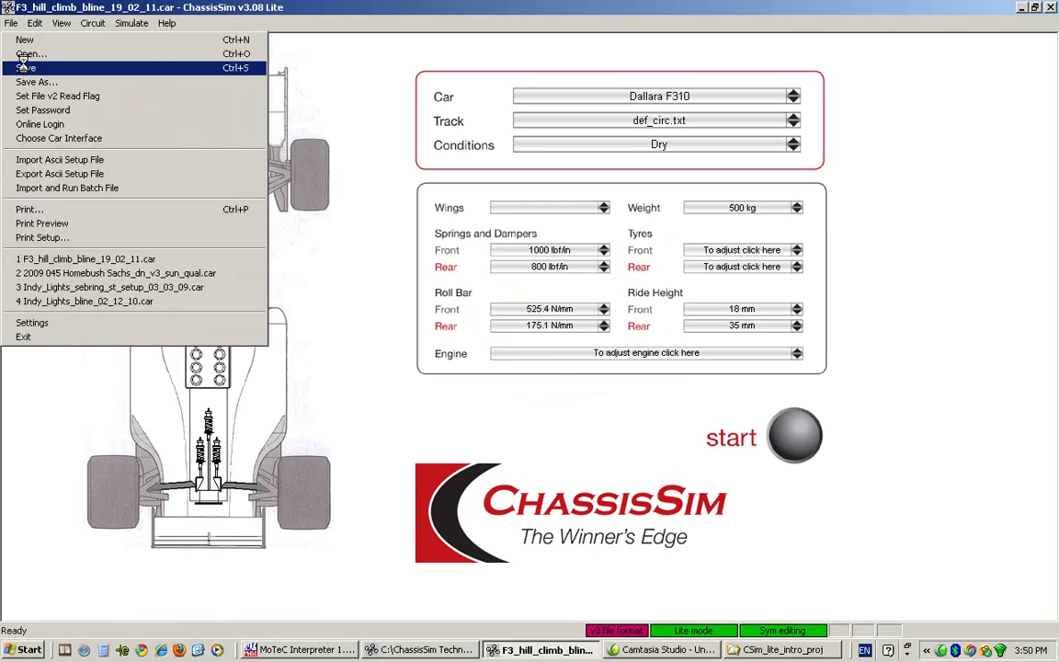
click(24, 68)
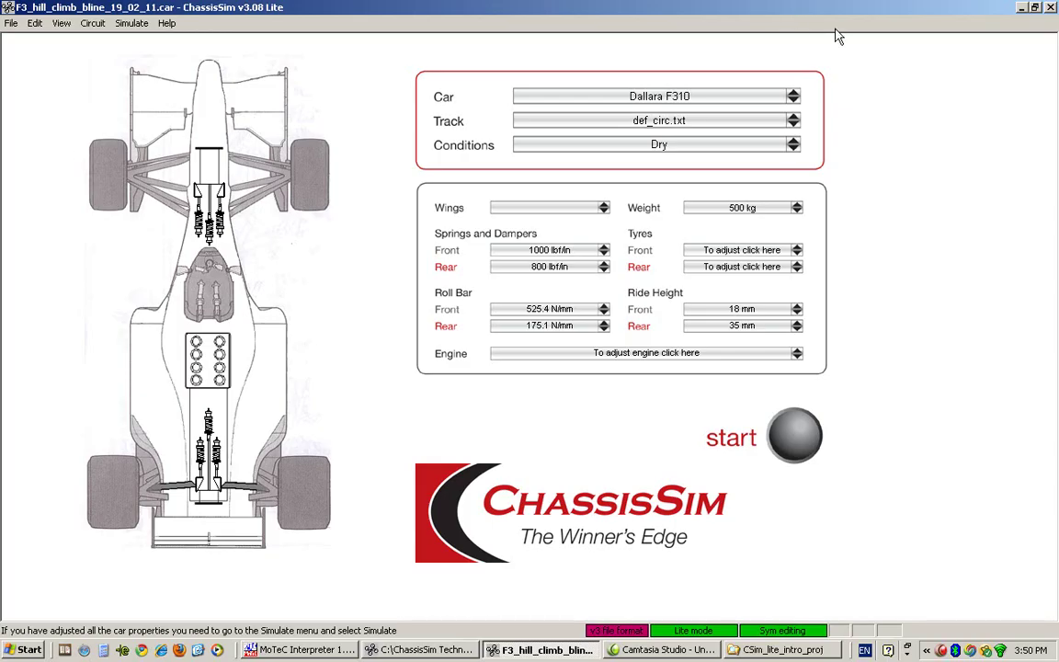
Step: Minimise the ChassisSim window to reveal the Windows desktop
click(1021, 7)
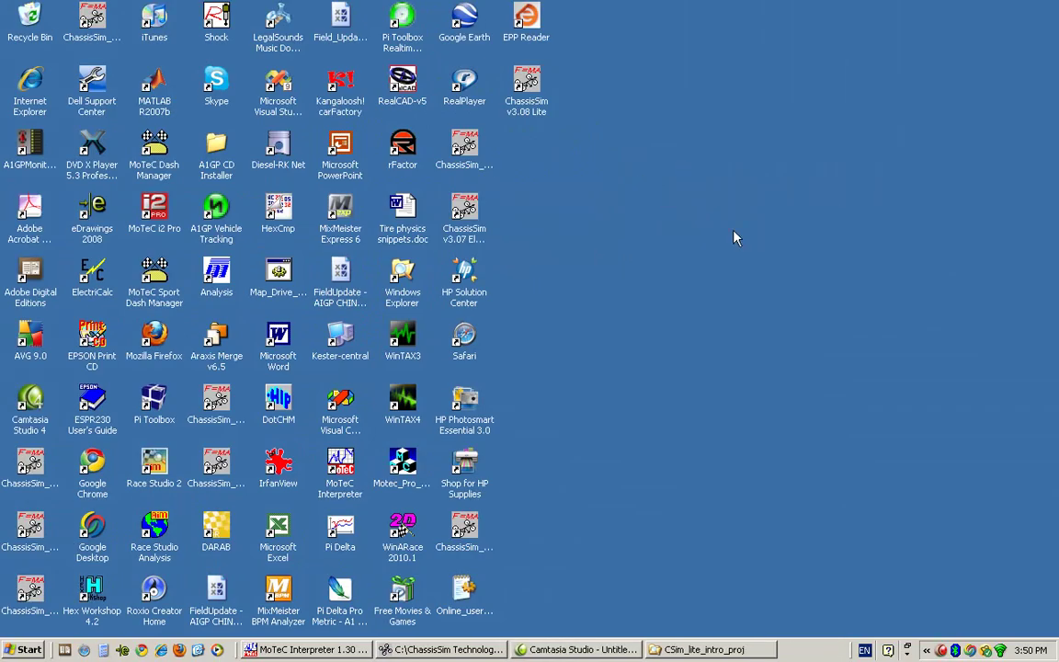
Step: Relaunch ChassisSim from its desktop icon and reopen F3_hill_climb_bline_19_02_11.car from recent files
double_click(530, 90)
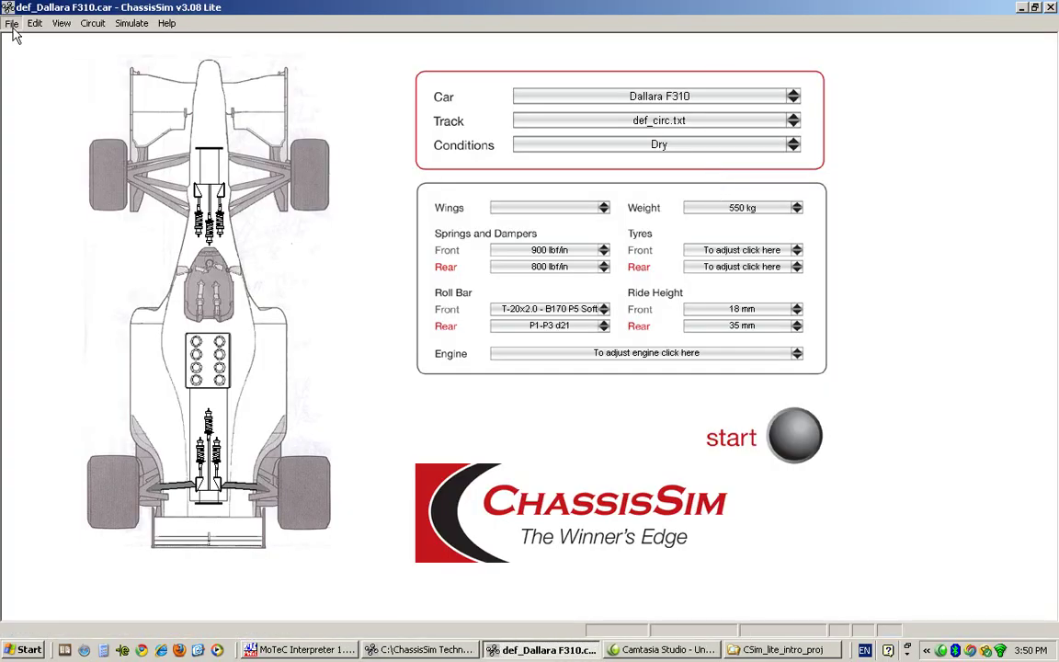
click(12, 24)
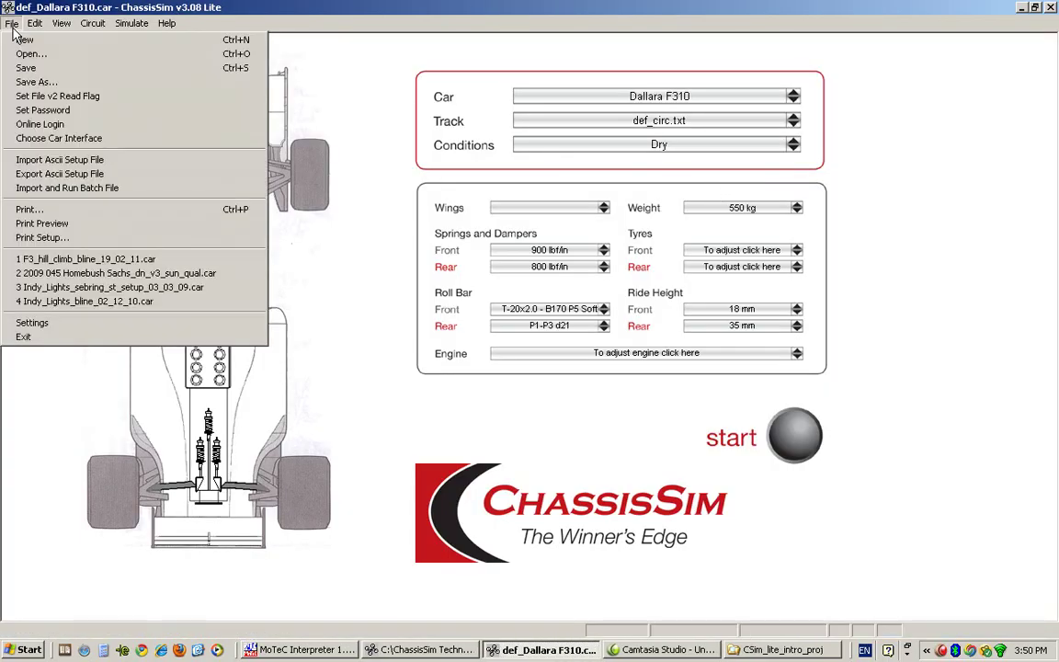
click(184, 261)
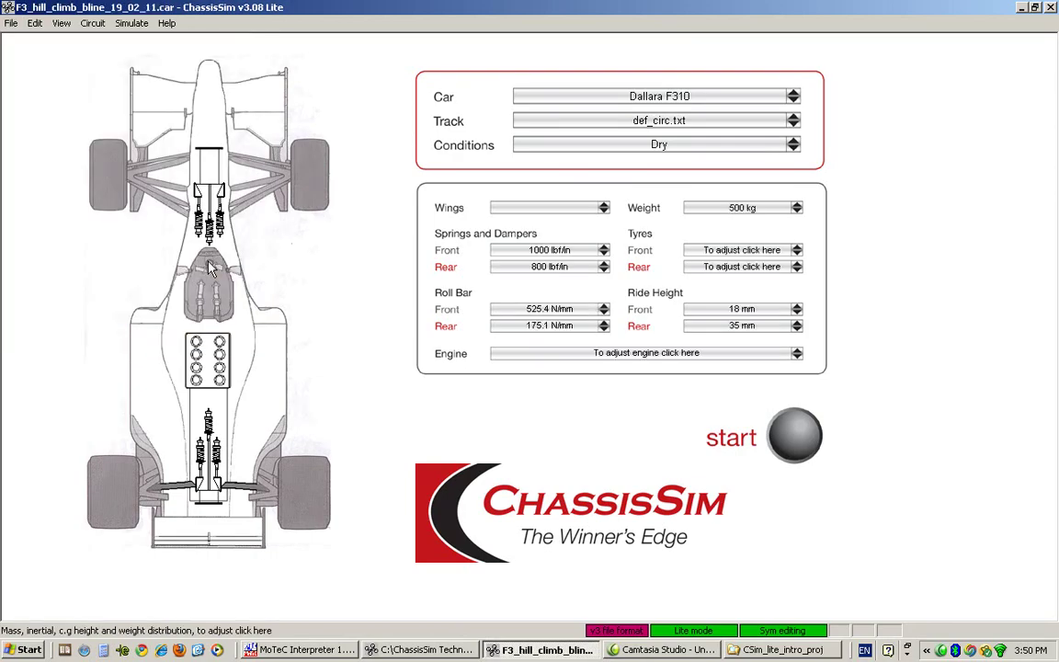